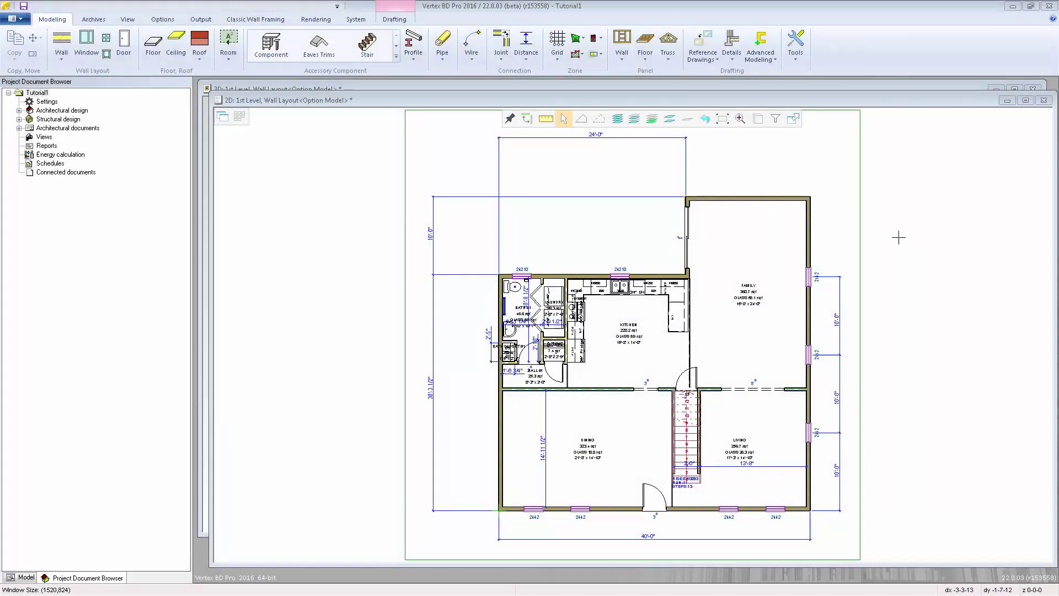
- Switch the ribbon to the Drafting tools on the 1st Level wall layout plan
{"action": "left_click", "coordinate": [394, 19]}
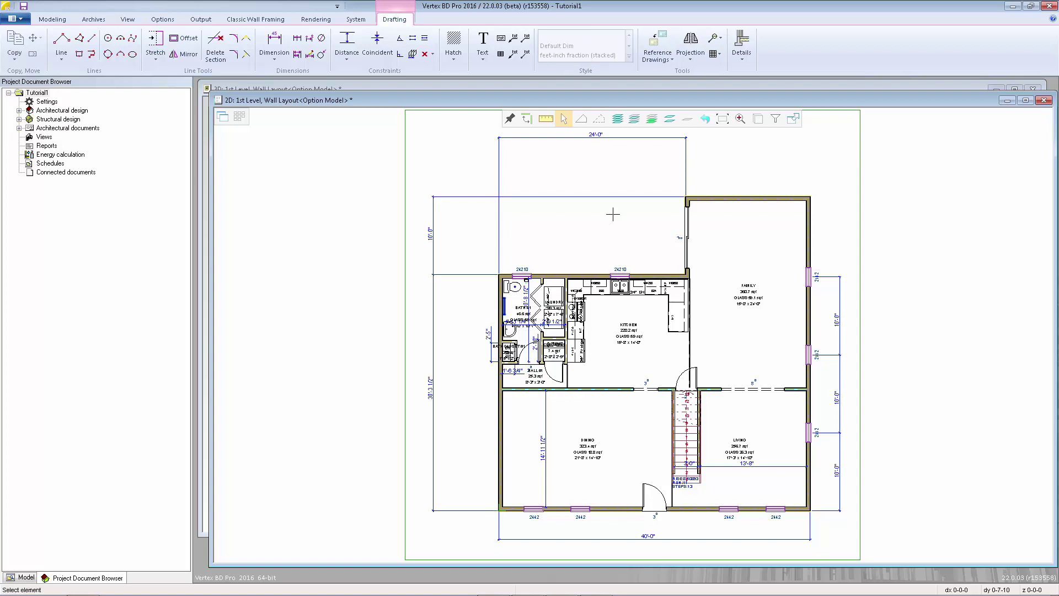
- Verify in Properties that the plan's dimensions use layer 92 Dimension Constraints, then deselect
{"action": "left_click", "coordinate": [600, 198]}
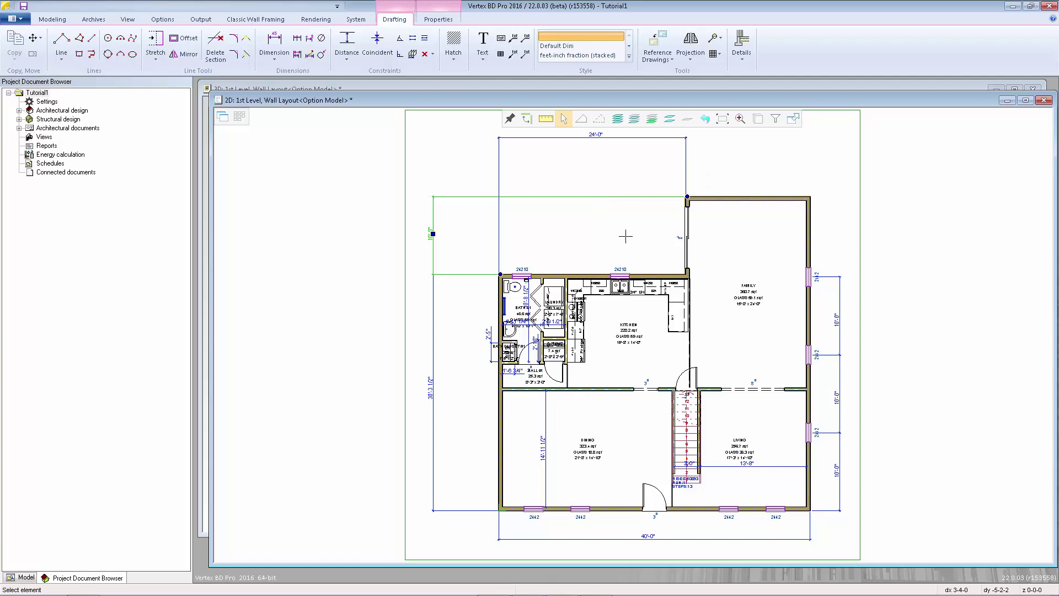
{"action": "key", "text": "Escape"}
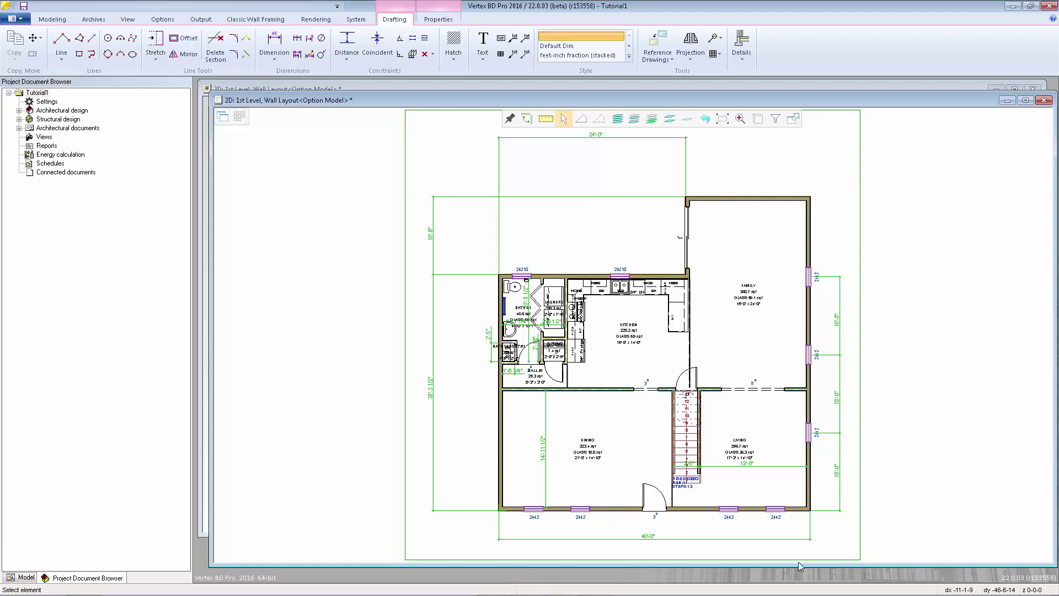
{"action": "left_click", "coordinate": [439, 20]}
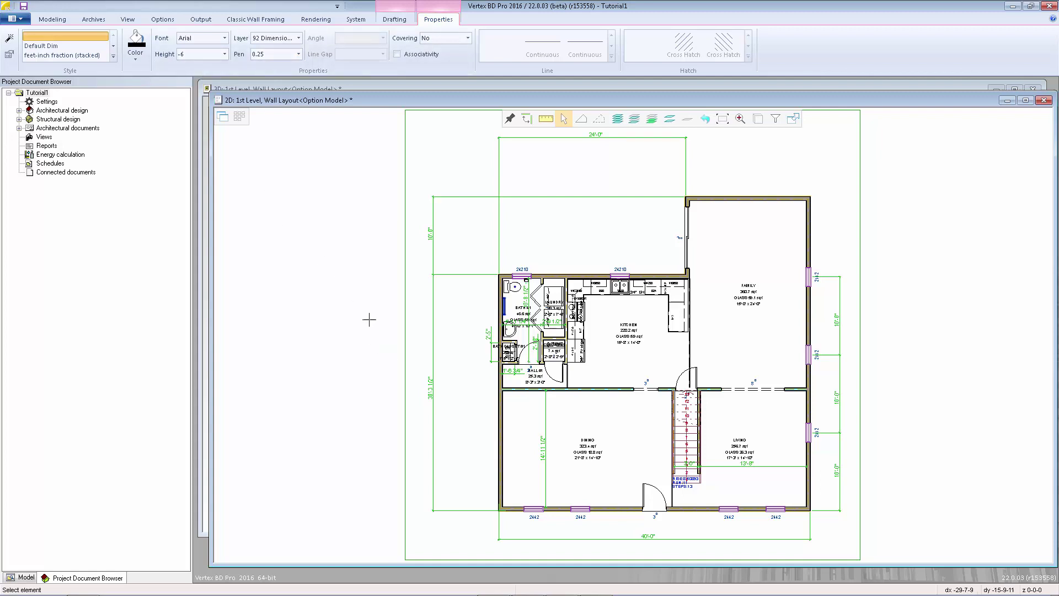
{"action": "left_click", "coordinate": [298, 38]}
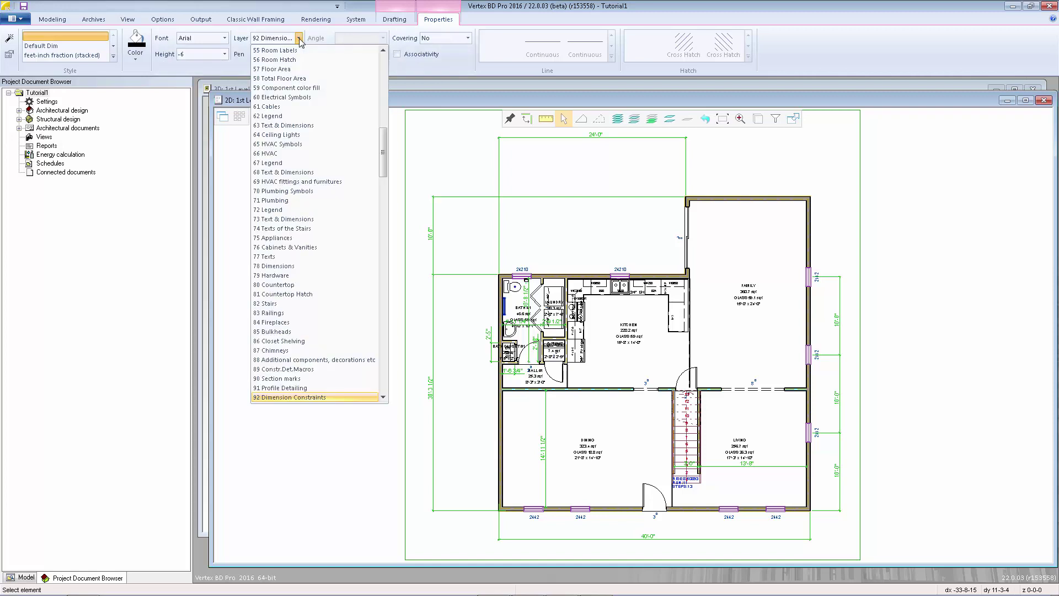
{"action": "left_click", "coordinate": [264, 398]}
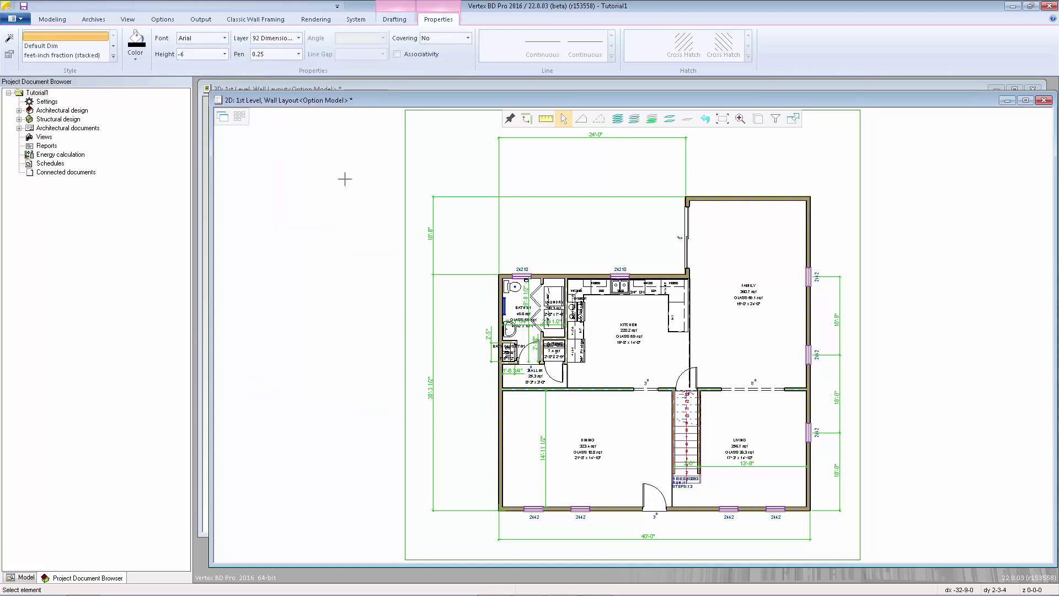
{"action": "key", "text": "Escape"}
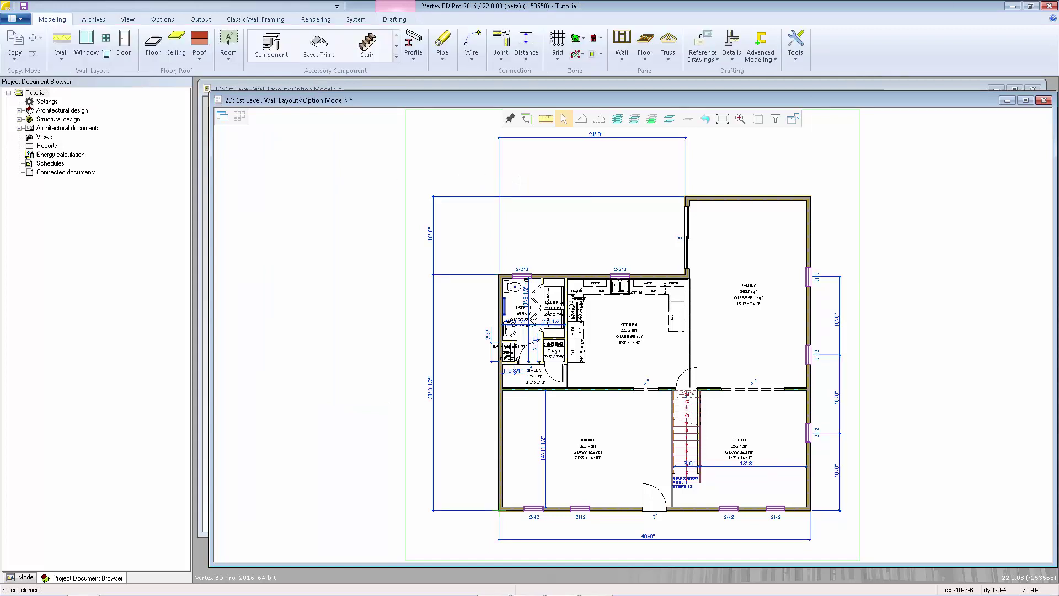
- Turn layer 92 Dimension Constraints off in the Select Layers from List dialog
{"action": "left_click", "coordinate": [634, 120]}
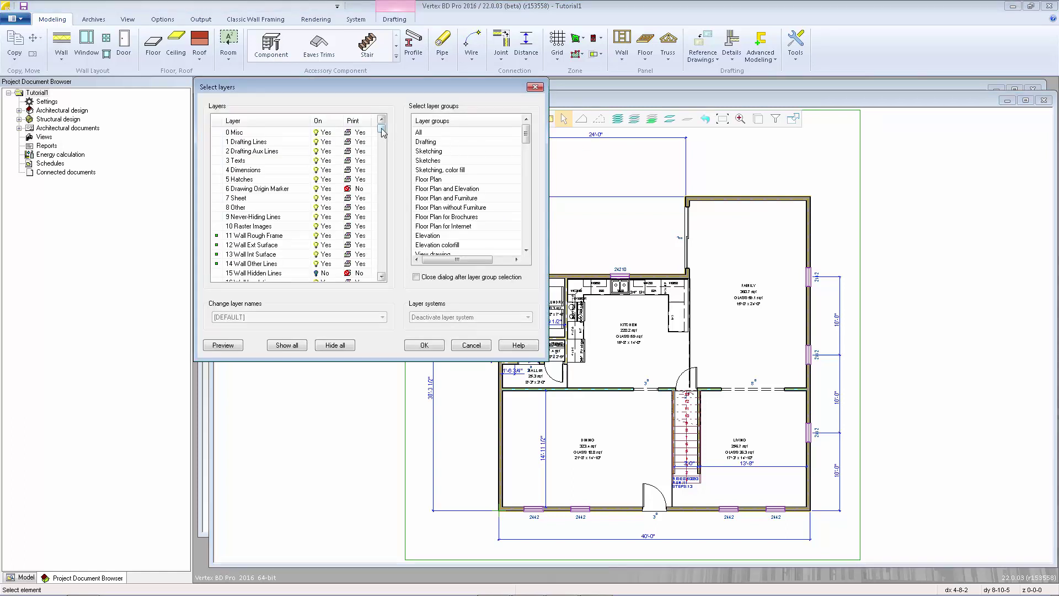
{"action": "left_click_drag", "start_coordinate": [382, 132], "coordinate": [382, 178]}
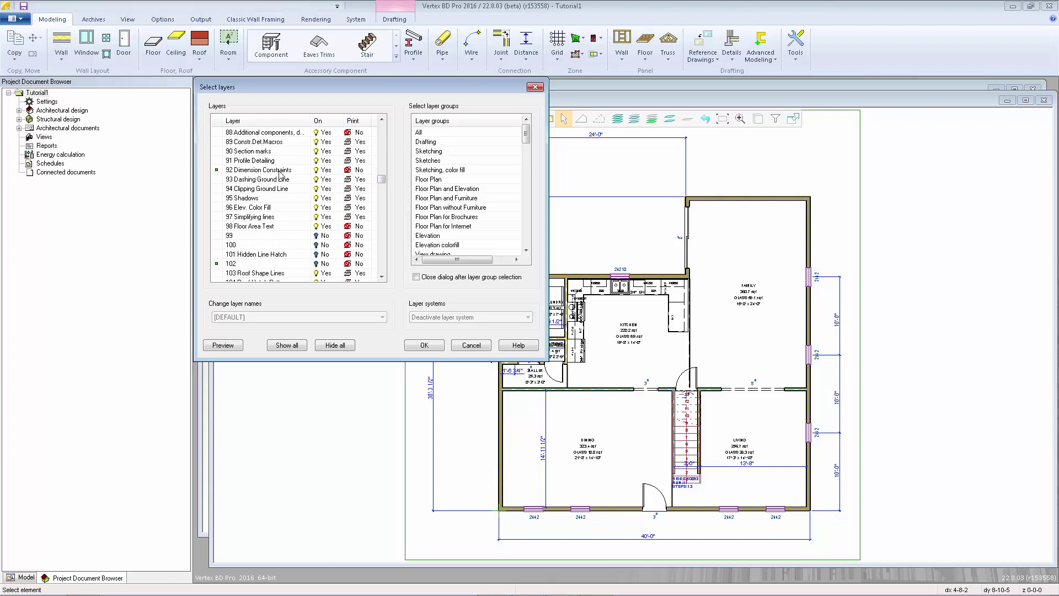
{"action": "left_click", "coordinate": [317, 170]}
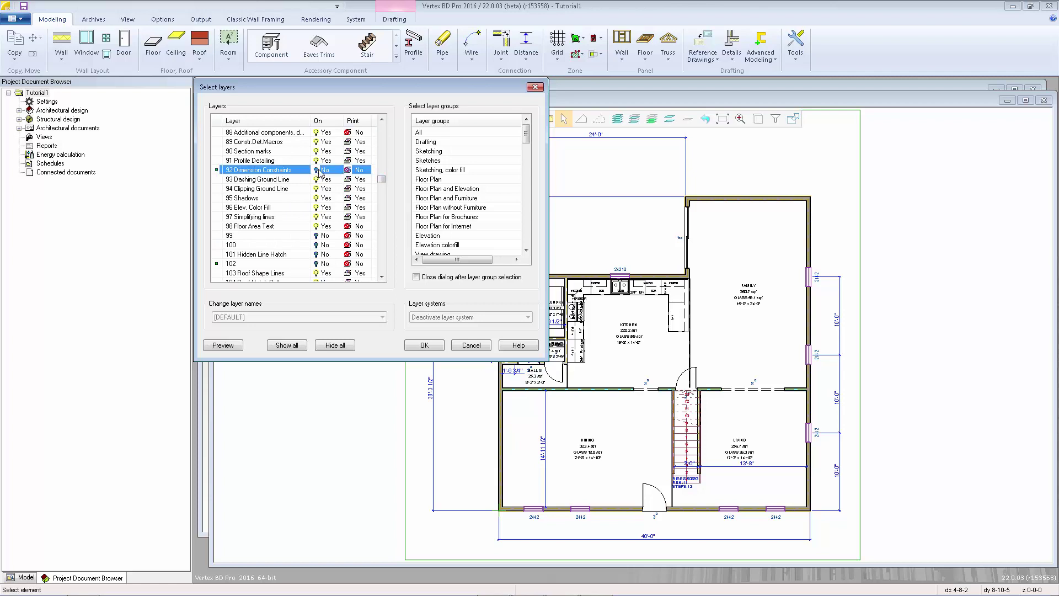
{"action": "left_click", "coordinate": [424, 345]}
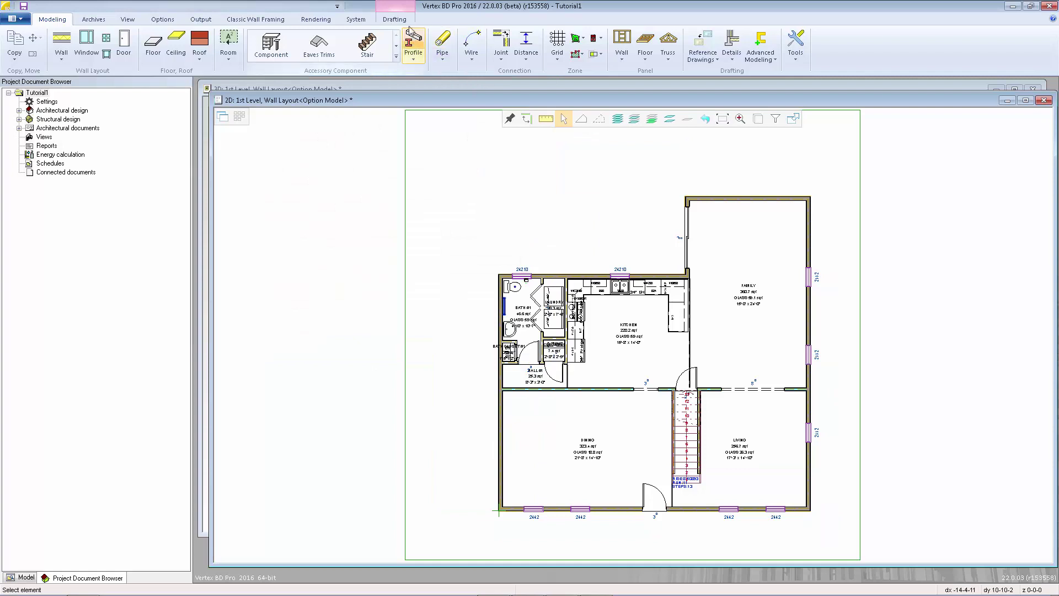
{"action": "left_click", "coordinate": [404, 20]}
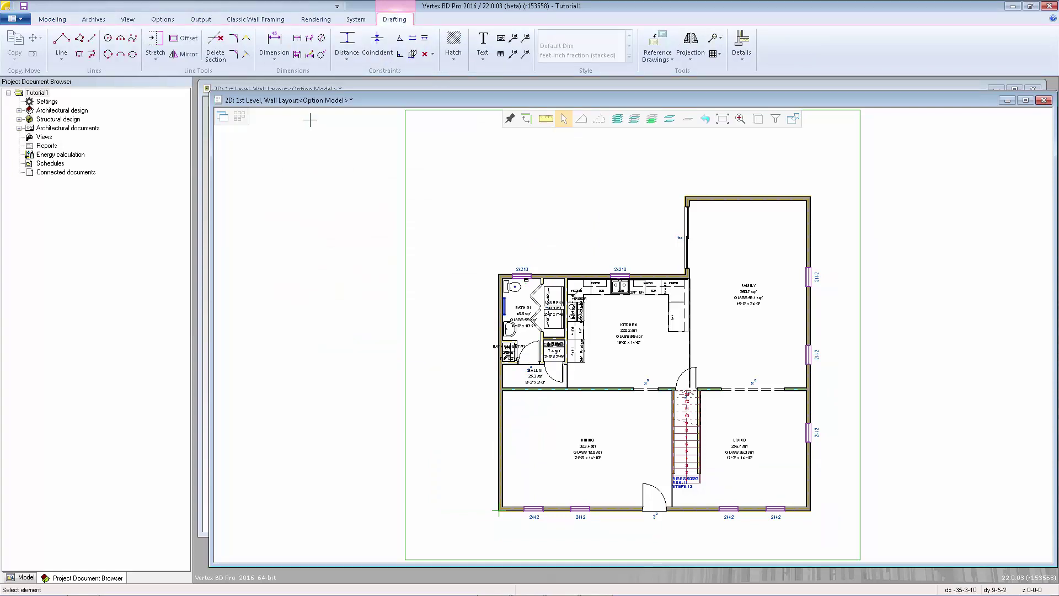
- Open the Dimension dropdown in the Drafting ribbon
{"action": "left_click", "coordinate": [272, 59]}
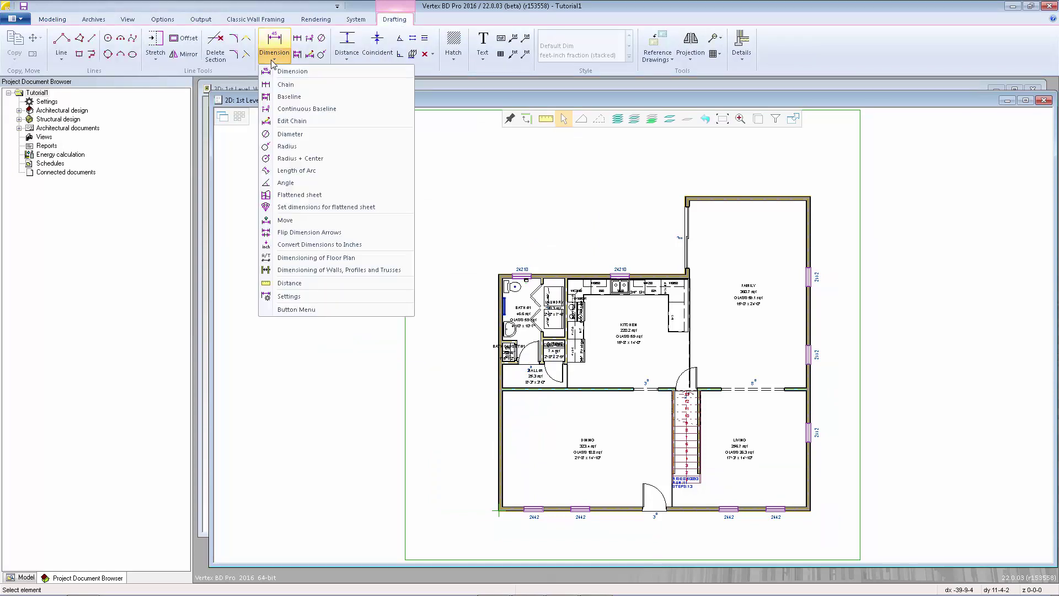
- In Dimensioning of Floor Plan, uncheck Exterior for Interior walls
{"action": "left_click", "coordinate": [360, 259]}
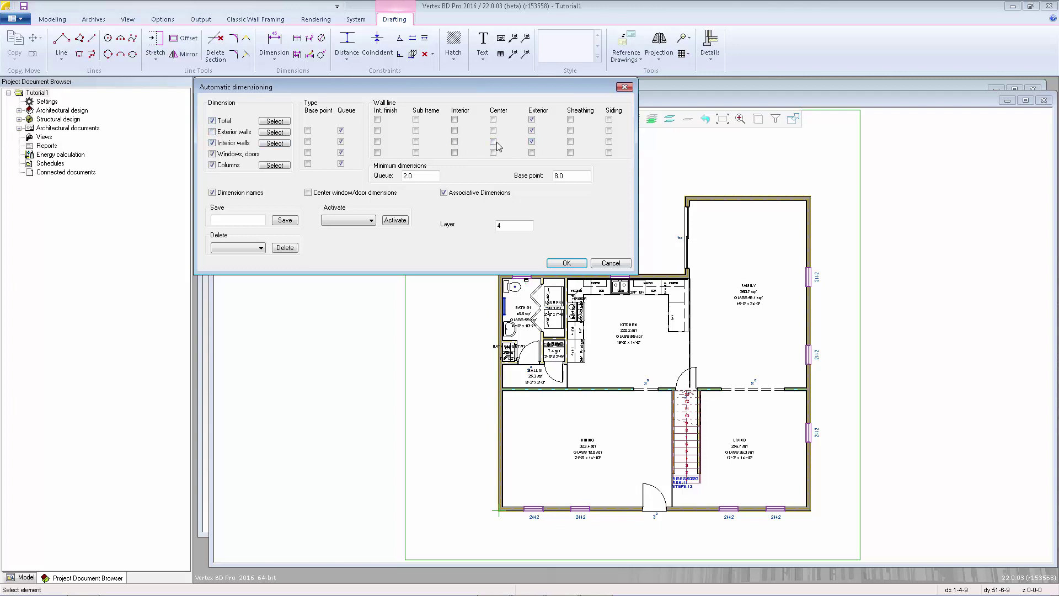
{"action": "left_click", "coordinate": [531, 142]}
- Place an automatic dimension chain for the bottom exterior wall below the plan
{"action": "left_click", "coordinate": [555, 263]}
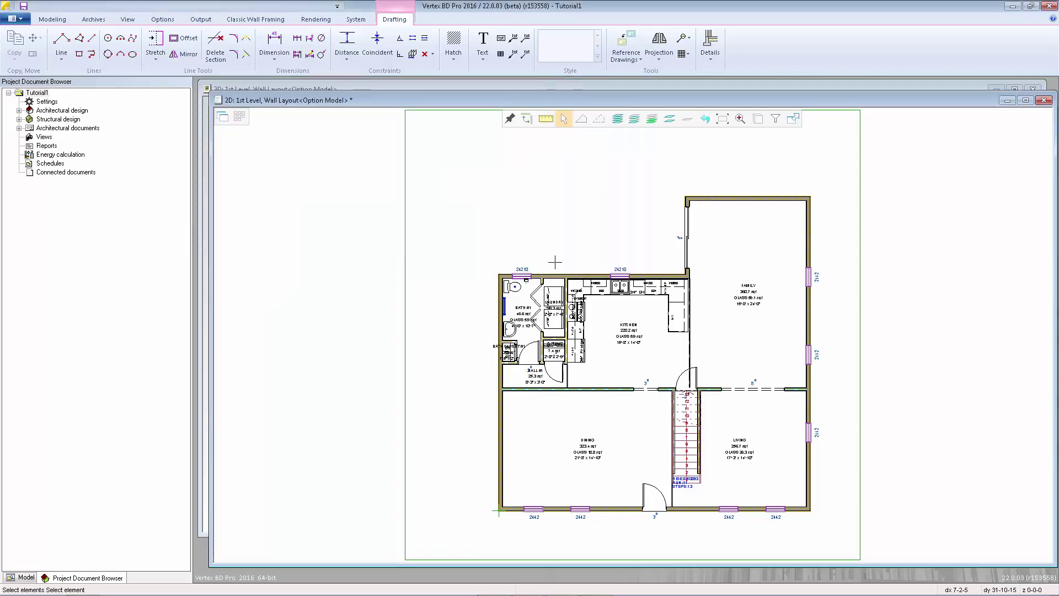
{"action": "left_click_drag", "start_coordinate": [849, 528], "coordinate": [479, 494]}
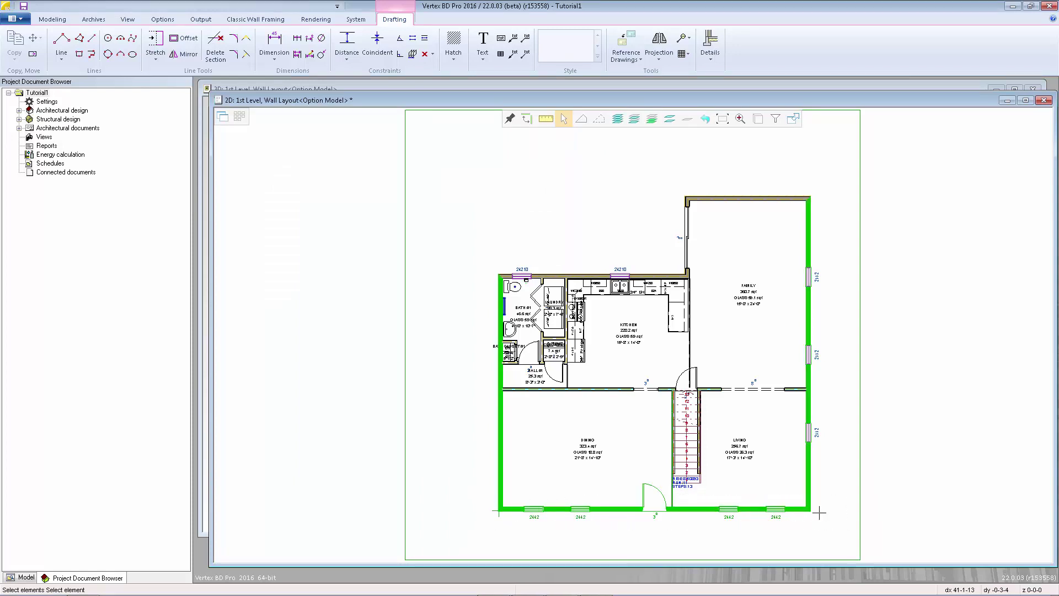
{"action": "key", "text": "d"}
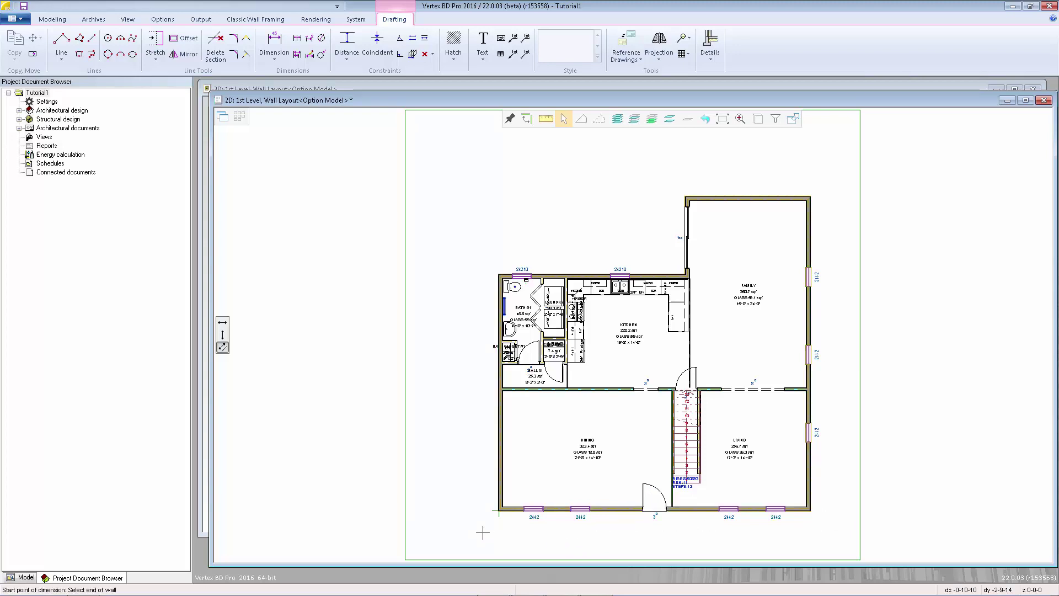
{"action": "left_click", "coordinate": [508, 511]}
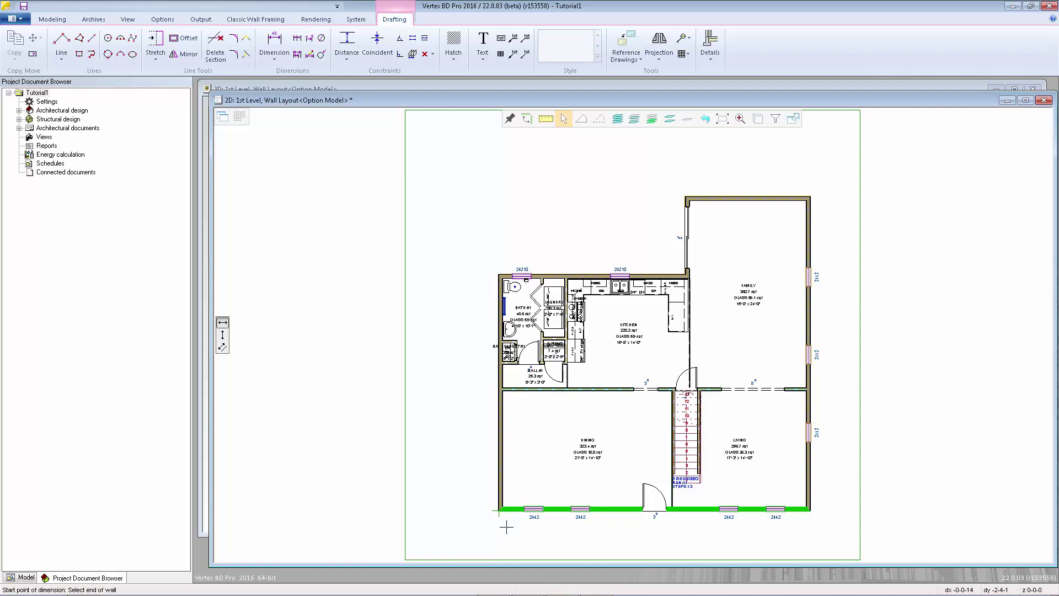
{"action": "left_click", "coordinate": [506, 526]}
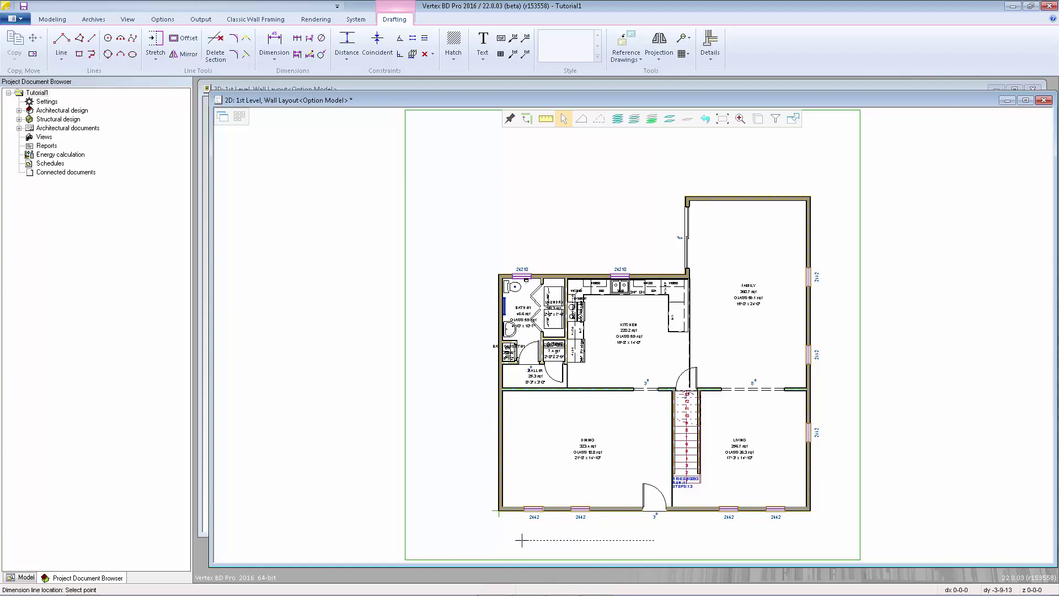
{"action": "left_click", "coordinate": [521, 540]}
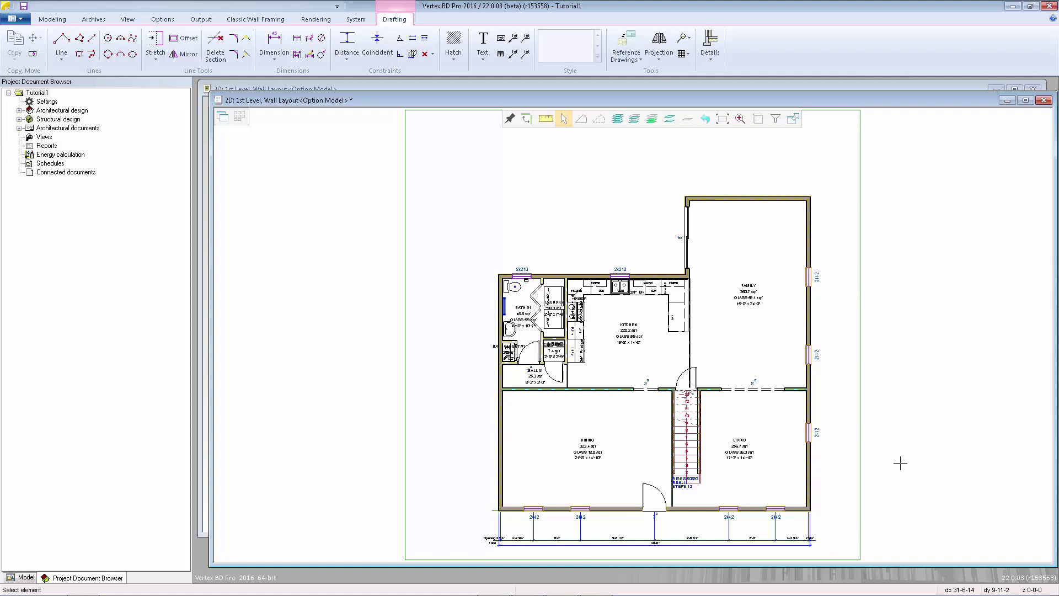
{"action": "left_click", "coordinate": [274, 59]}
- Add an automatic dimension chain beside the right exterior wall, including opening centres
{"action": "left_click", "coordinate": [302, 258]}
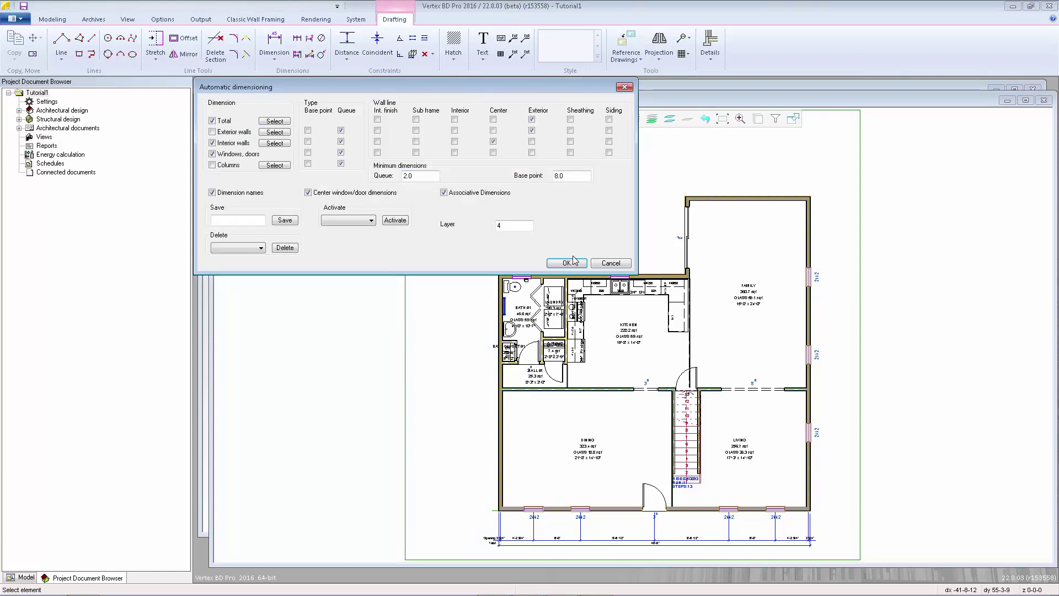
{"action": "left_click", "coordinate": [574, 261]}
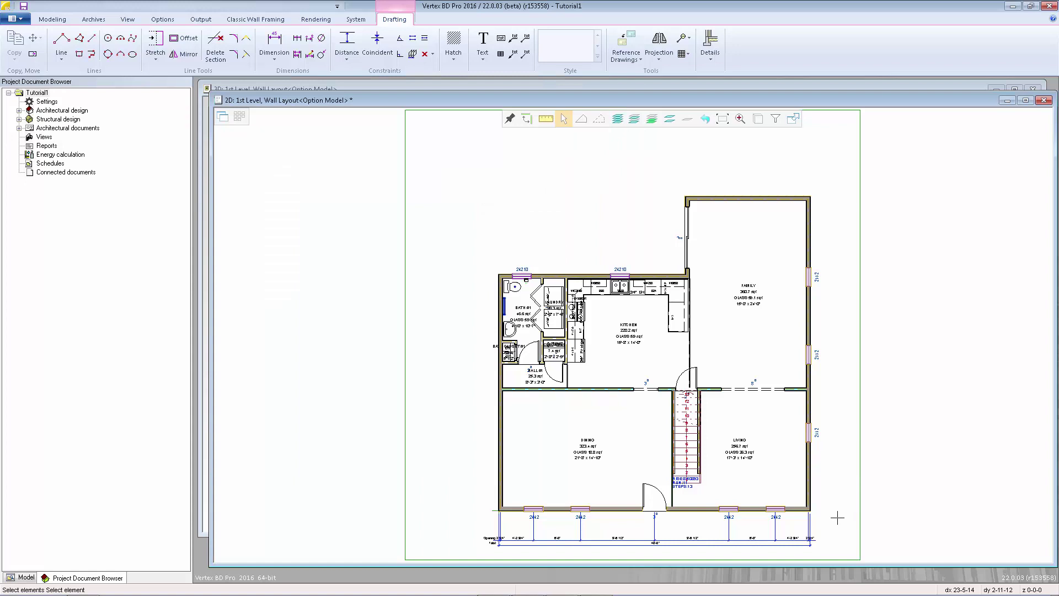
{"action": "left_click_drag", "start_coordinate": [836, 516], "coordinate": [797, 179]}
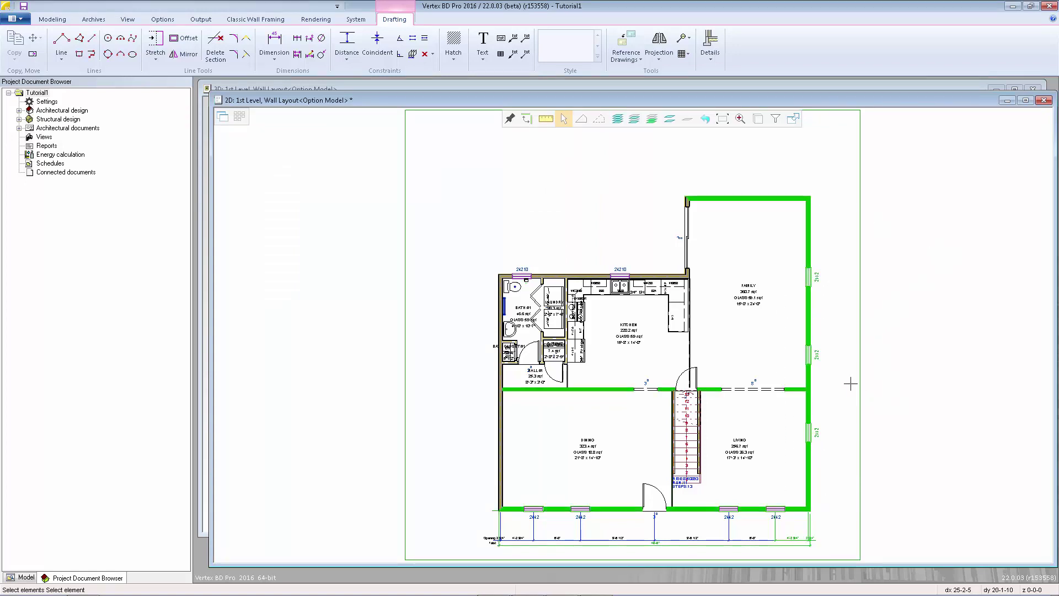
{"action": "key", "text": "d"}
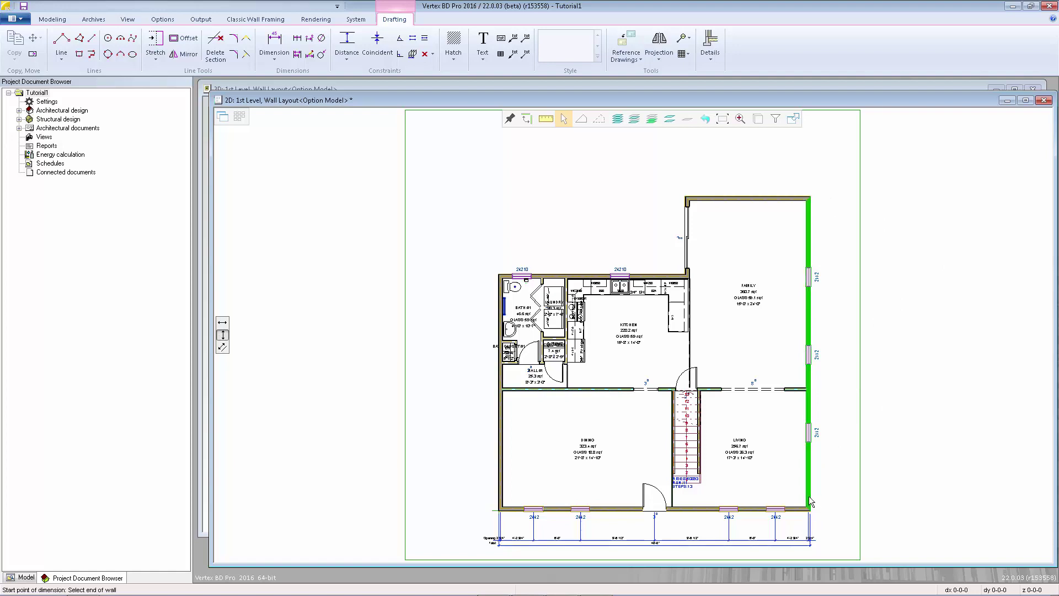
{"action": "left_click", "coordinate": [842, 466]}
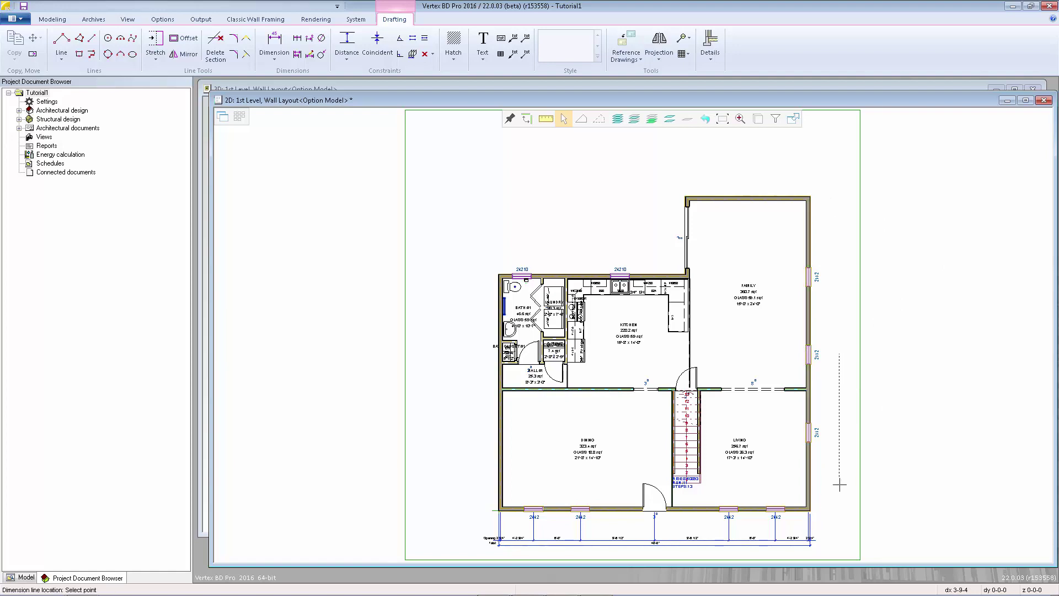
{"action": "left_click", "coordinate": [838, 435]}
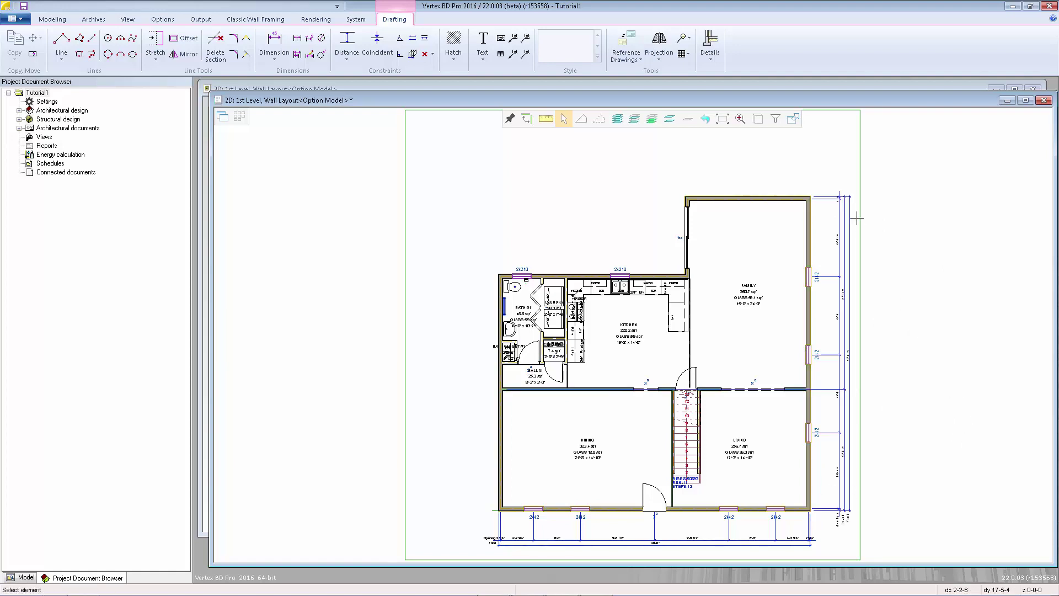
- Add an automatic dimension chain for the top wall, placed above the plan
{"action": "left_click", "coordinate": [277, 60]}
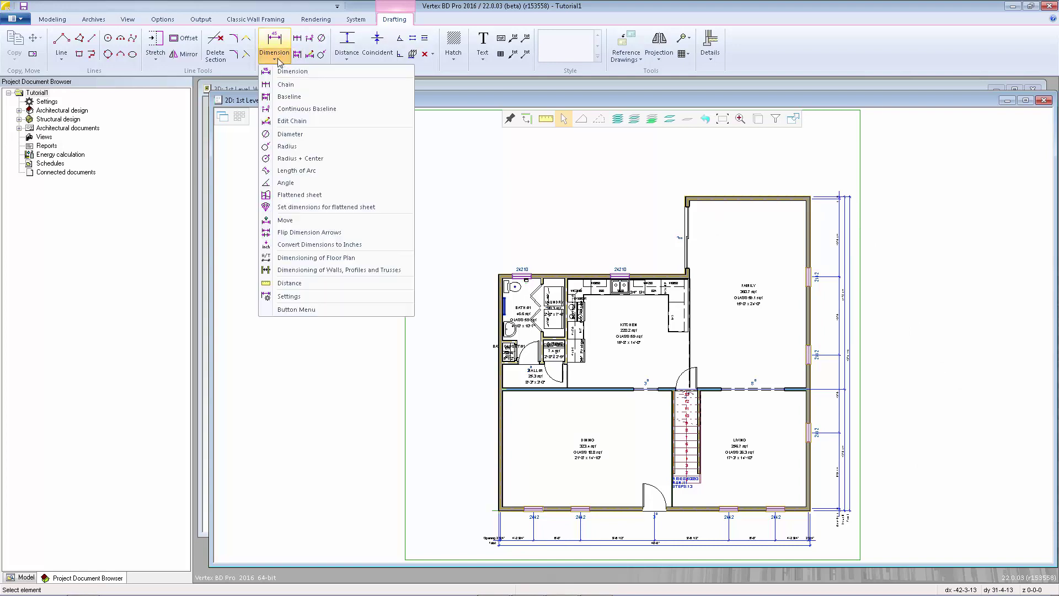
{"action": "left_click", "coordinate": [319, 257]}
{"action": "left_click", "coordinate": [566, 262]}
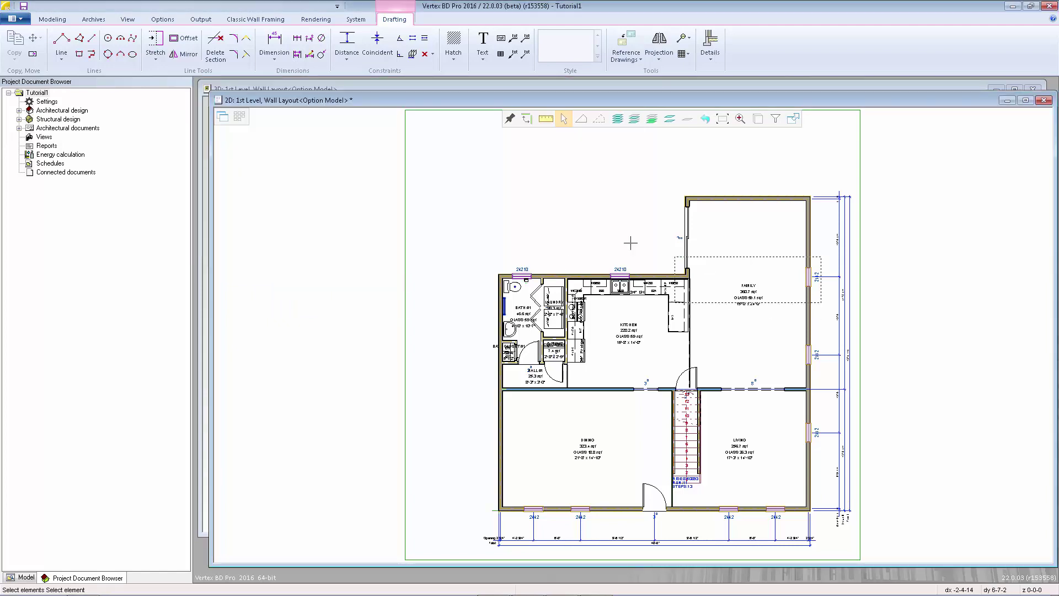
{"action": "left_click_drag", "start_coordinate": [630, 243], "coordinate": [455, 171]}
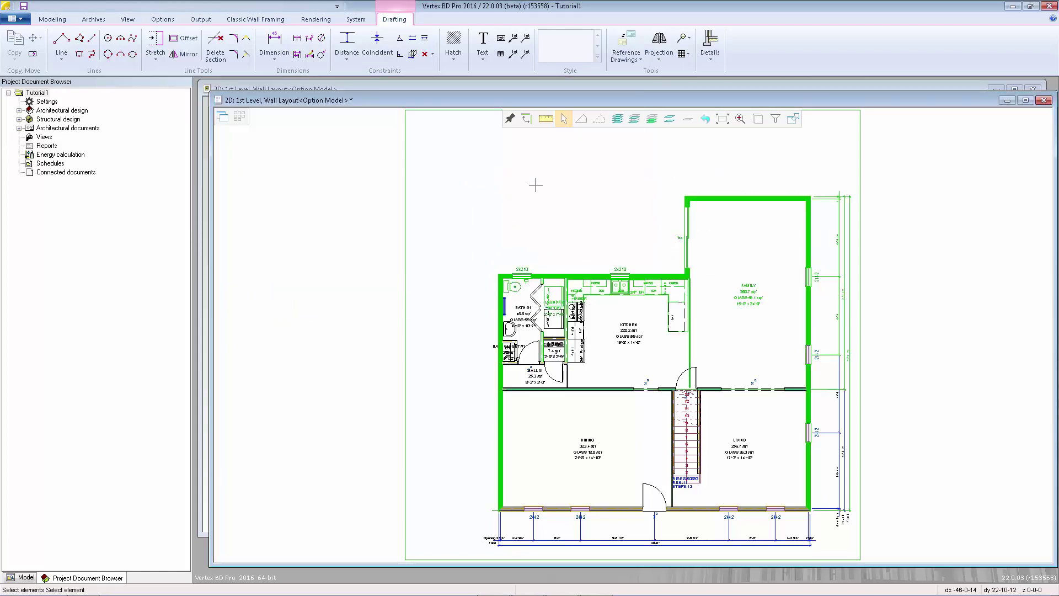
{"action": "key", "text": "Return"}
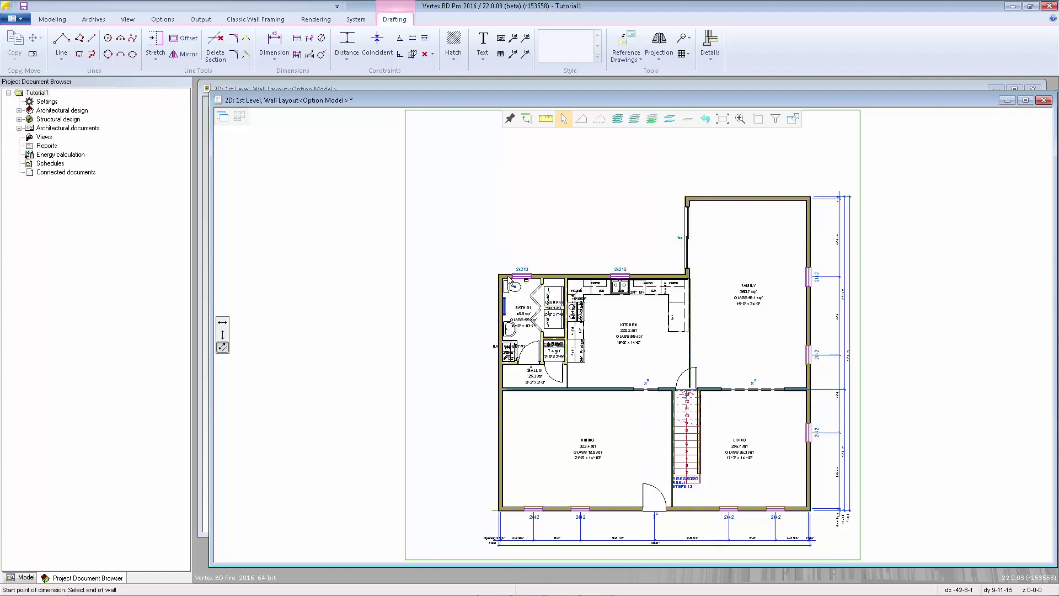
{"action": "left_click", "coordinate": [522, 251]}
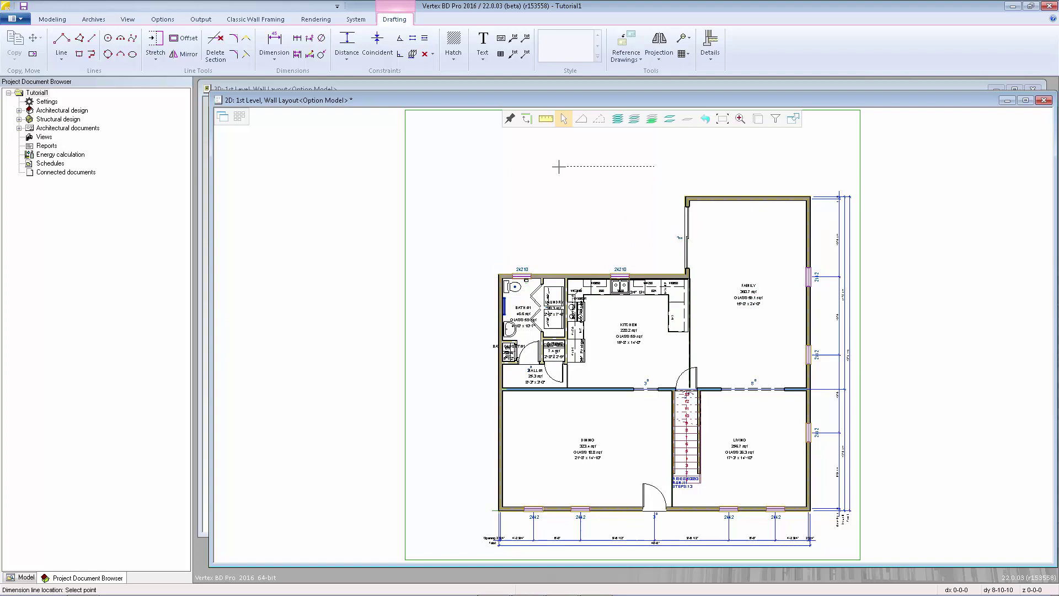
{"action": "left_click", "coordinate": [561, 162]}
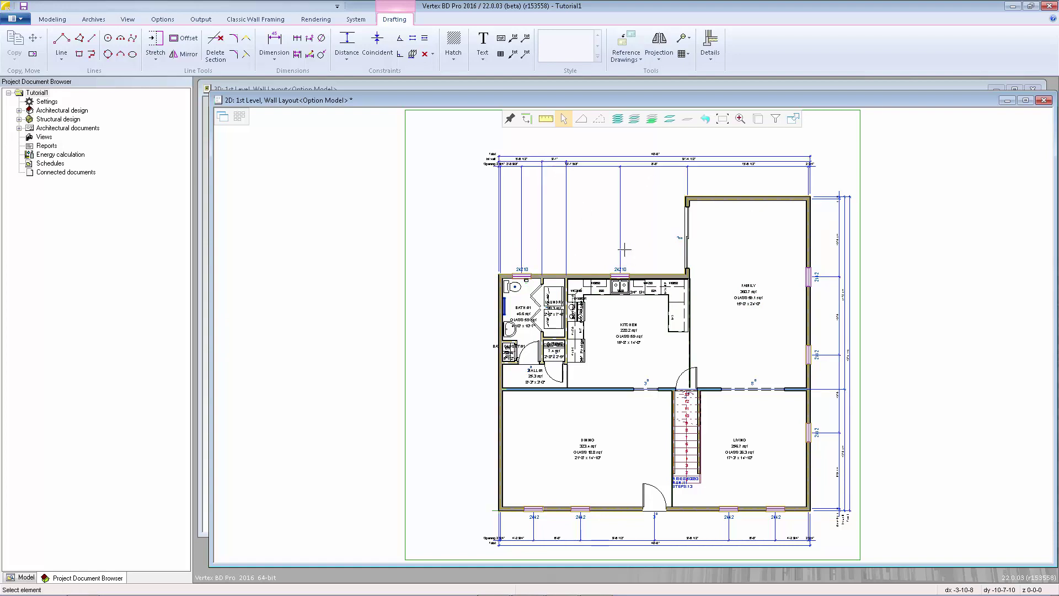
- Add an automatic dimension chain to the left of the west wall
{"action": "left_click", "coordinate": [277, 62]}
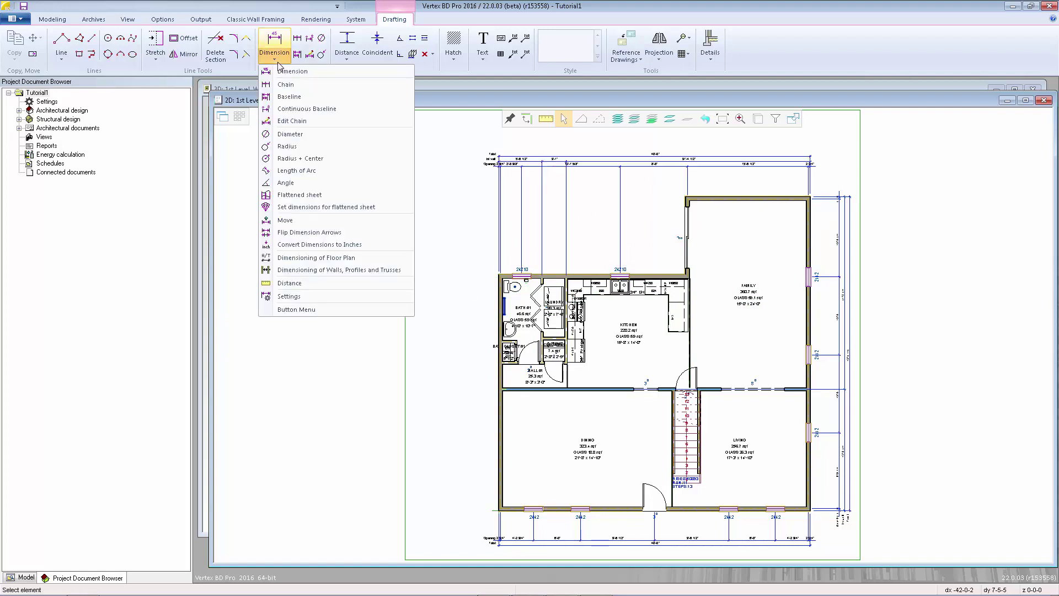
{"action": "left_click", "coordinate": [308, 258]}
{"action": "left_click", "coordinate": [567, 263]}
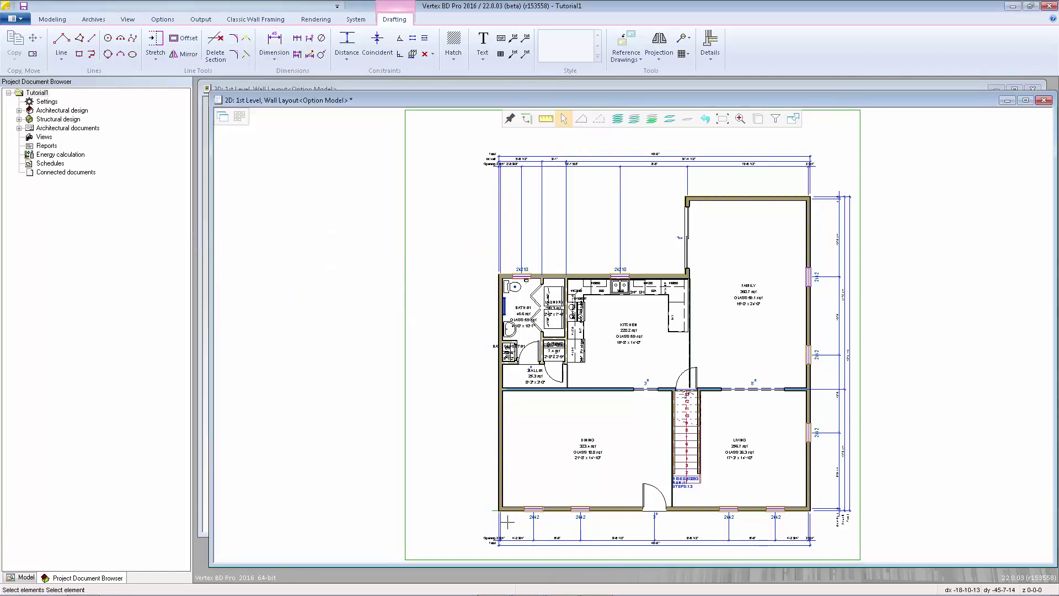
{"action": "left_click_drag", "start_coordinate": [507, 522], "coordinate": [456, 312]}
{"action": "left_click_drag", "start_coordinate": [464, 250], "coordinate": [465, 248]}
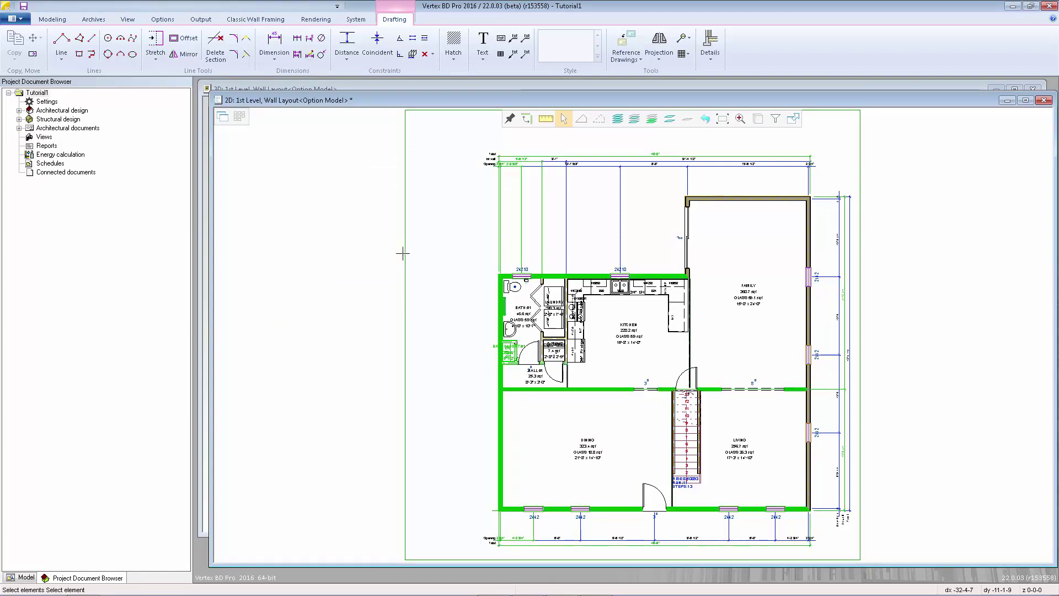
{"action": "key", "text": "Return"}
{"action": "left_click", "coordinate": [503, 499]}
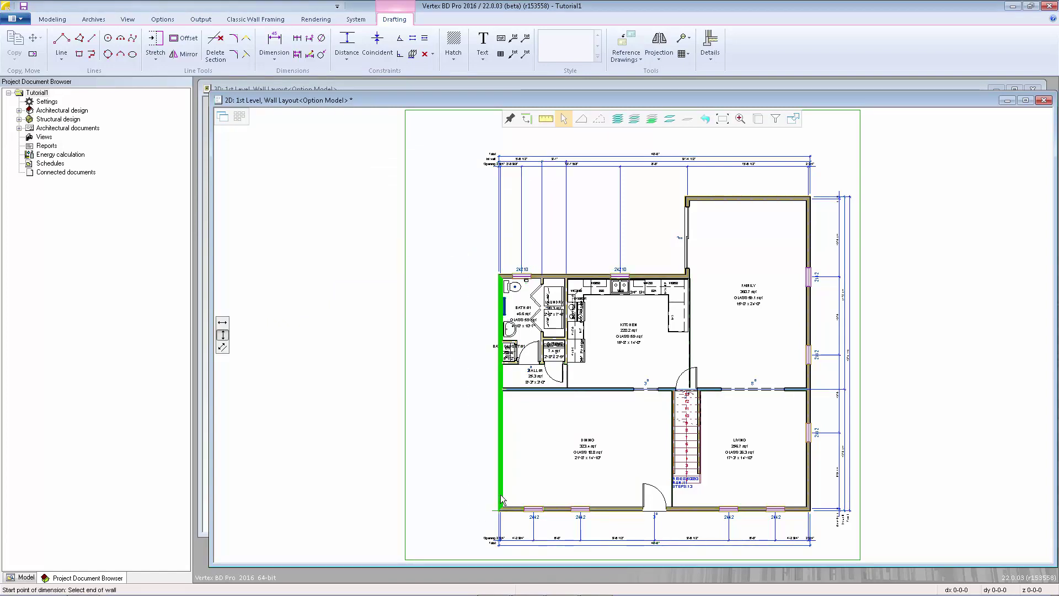
{"action": "left_click", "coordinate": [458, 438]}
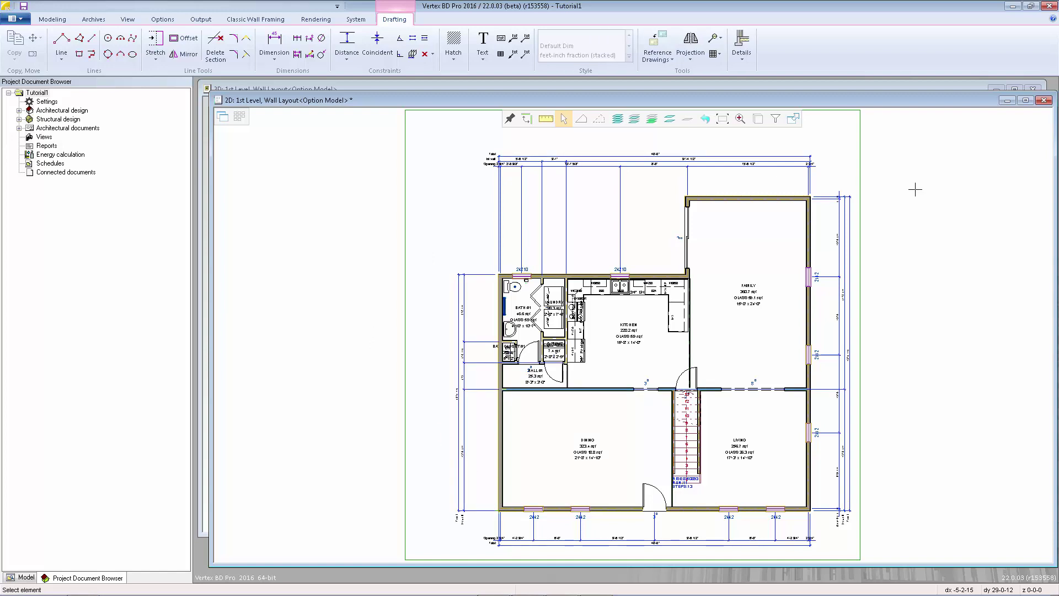
- Delete the right-side and top dimension chains
{"action": "left_click", "coordinate": [279, 57]}
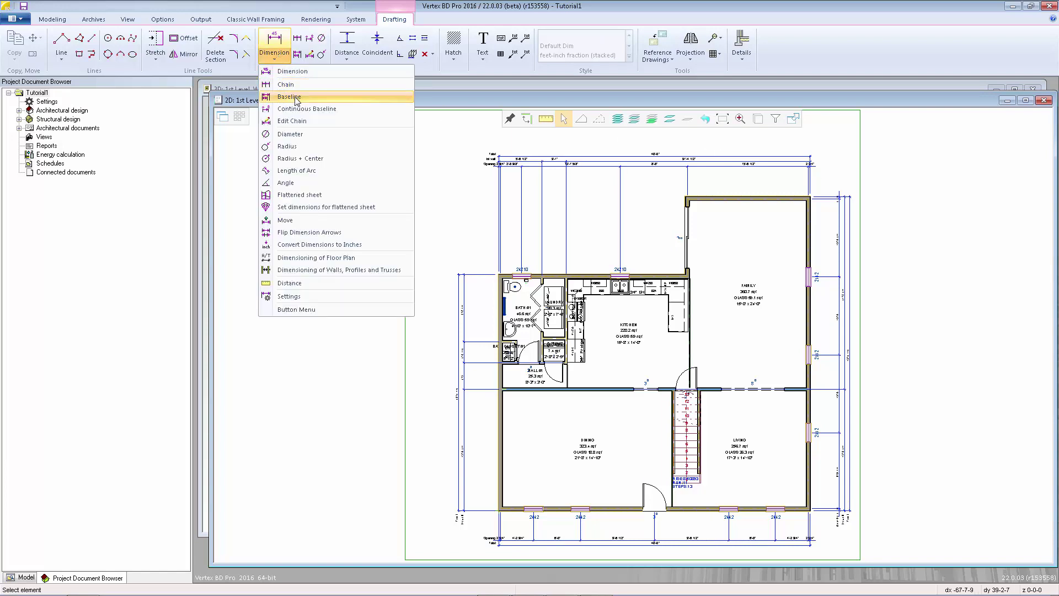
{"action": "left_click", "coordinate": [279, 59]}
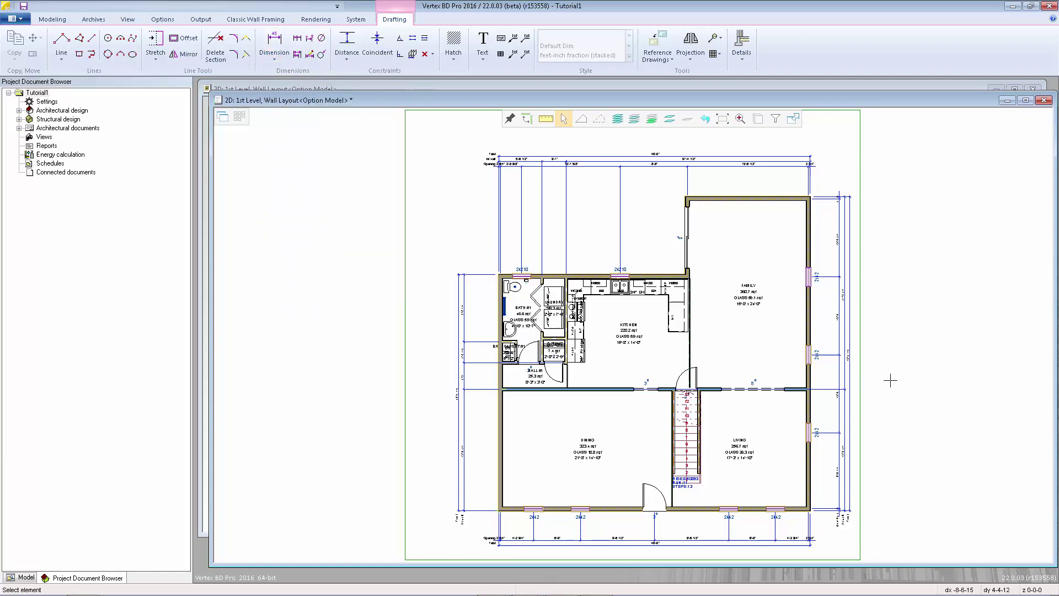
{"action": "left_click_drag", "start_coordinate": [881, 541], "coordinate": [827, 176]}
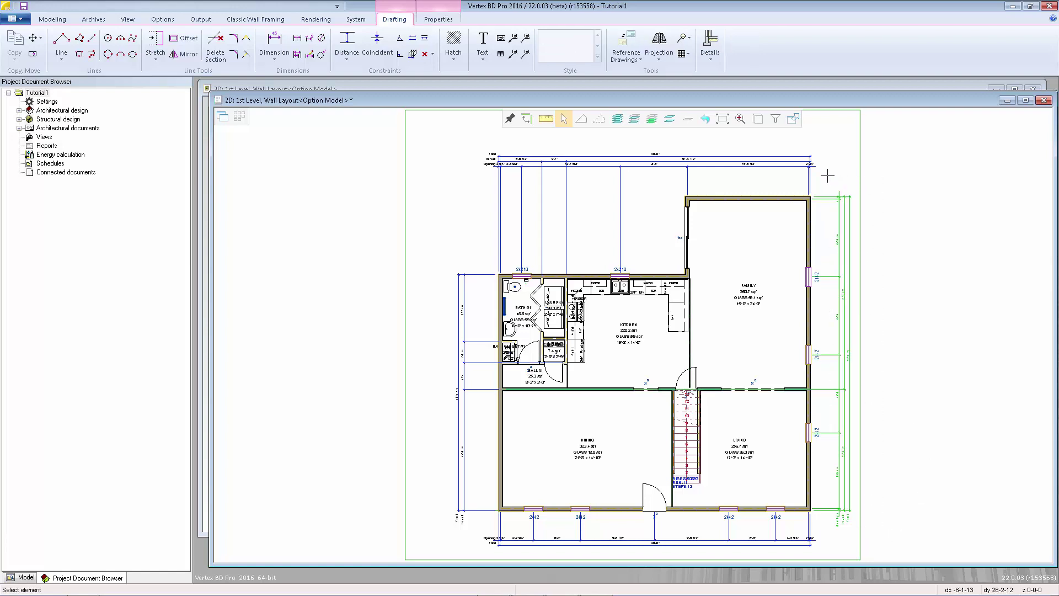
{"action": "key", "text": "Delete"}
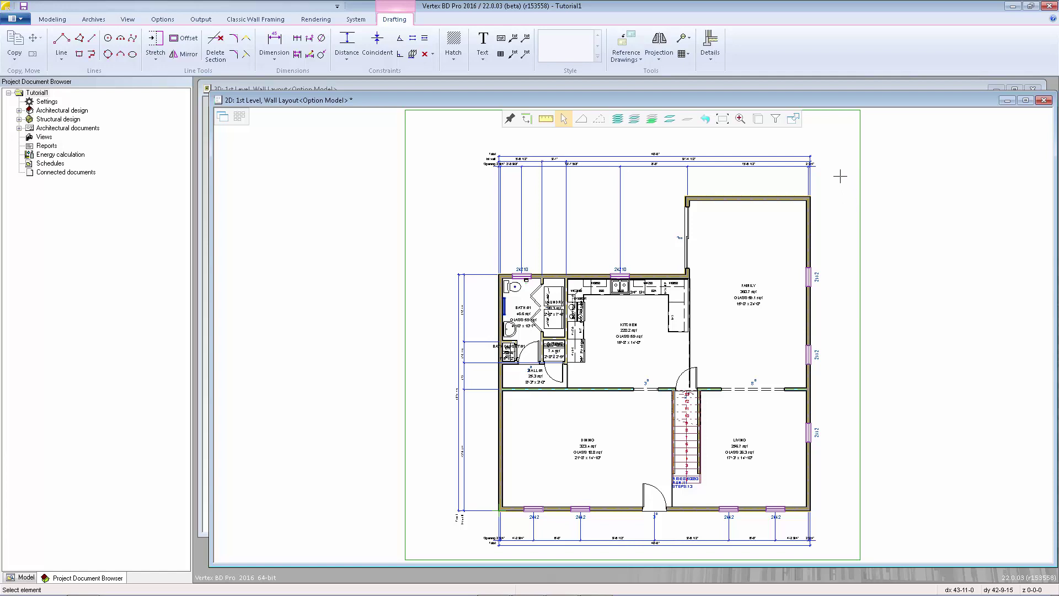
{"action": "left_click_drag", "start_coordinate": [840, 177], "coordinate": [453, 148]}
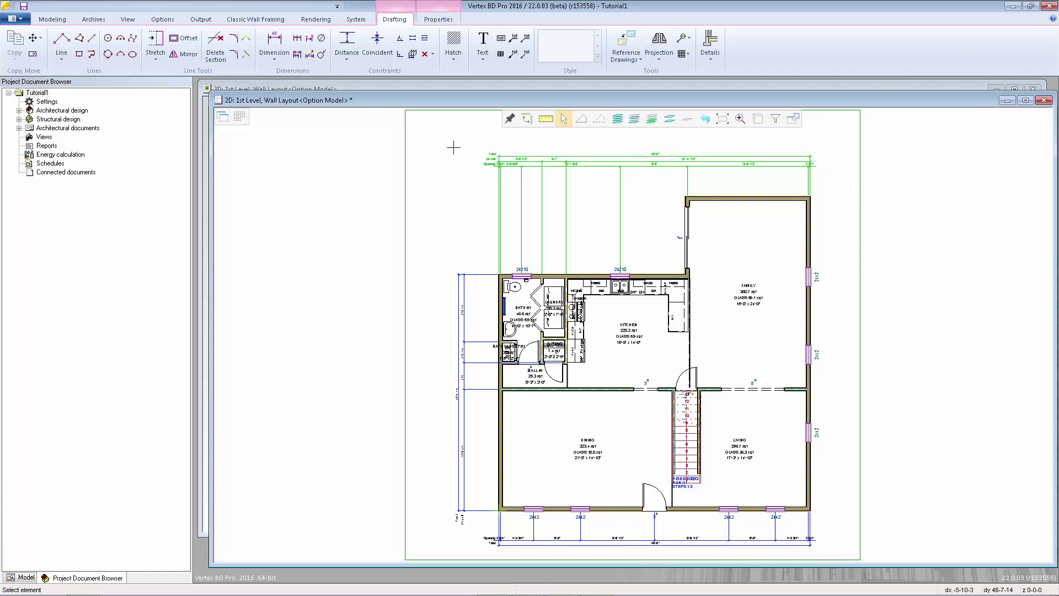
{"action": "key", "text": "Delete"}
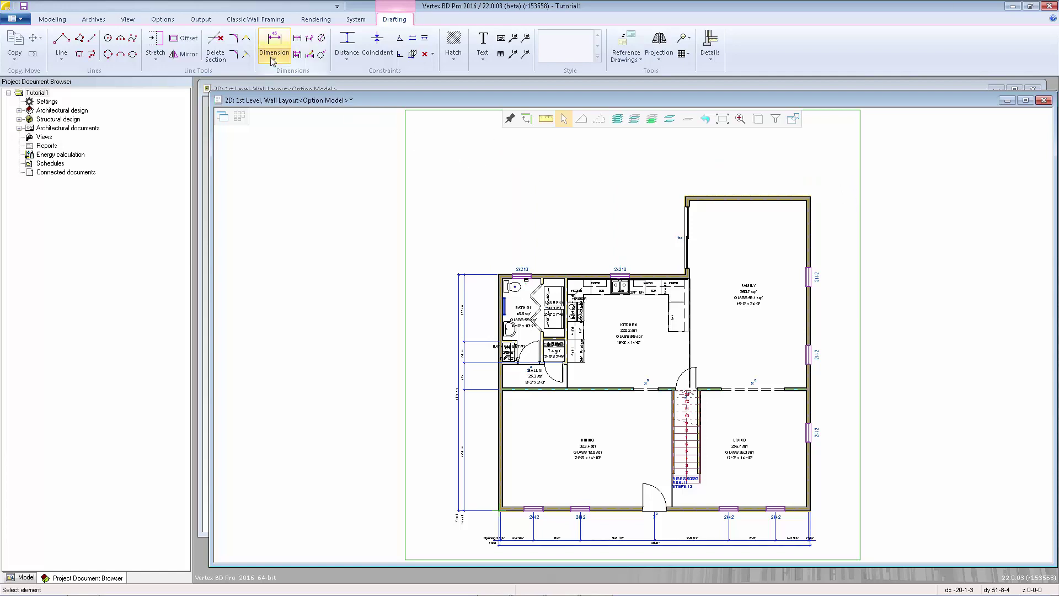
- Start the Chain dimension tool, leaving the inch and dimensioning settings unchanged
{"action": "left_click", "coordinate": [272, 60]}
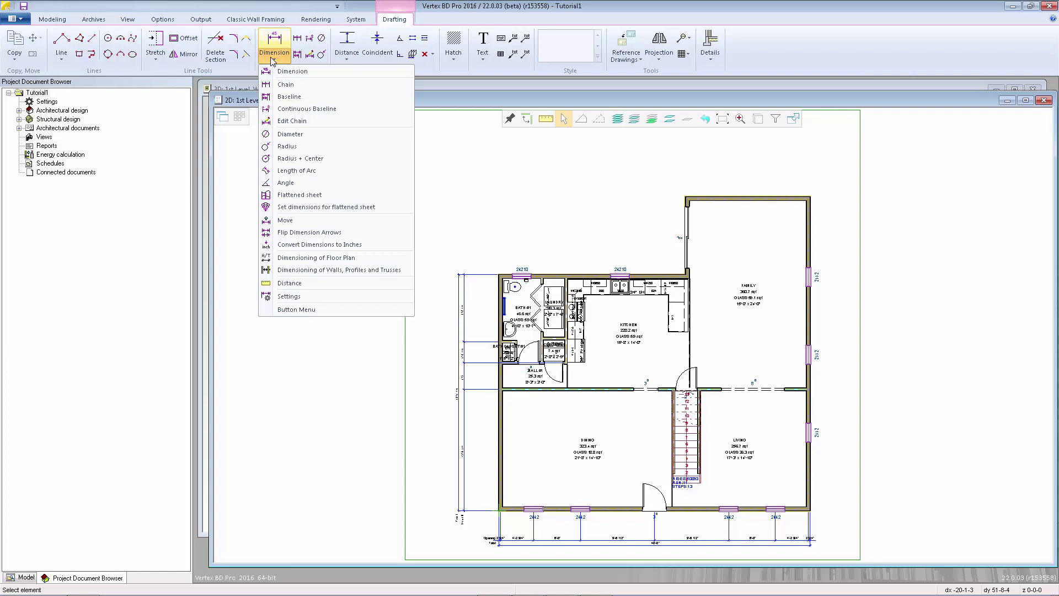
{"action": "left_click", "coordinate": [292, 87]}
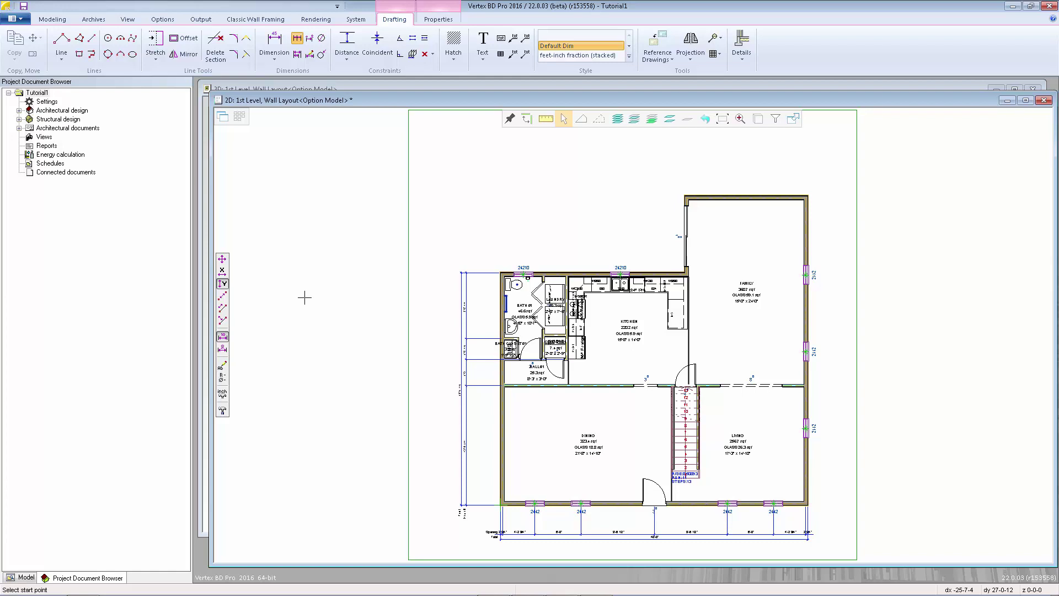
{"action": "left_click", "coordinate": [222, 394]}
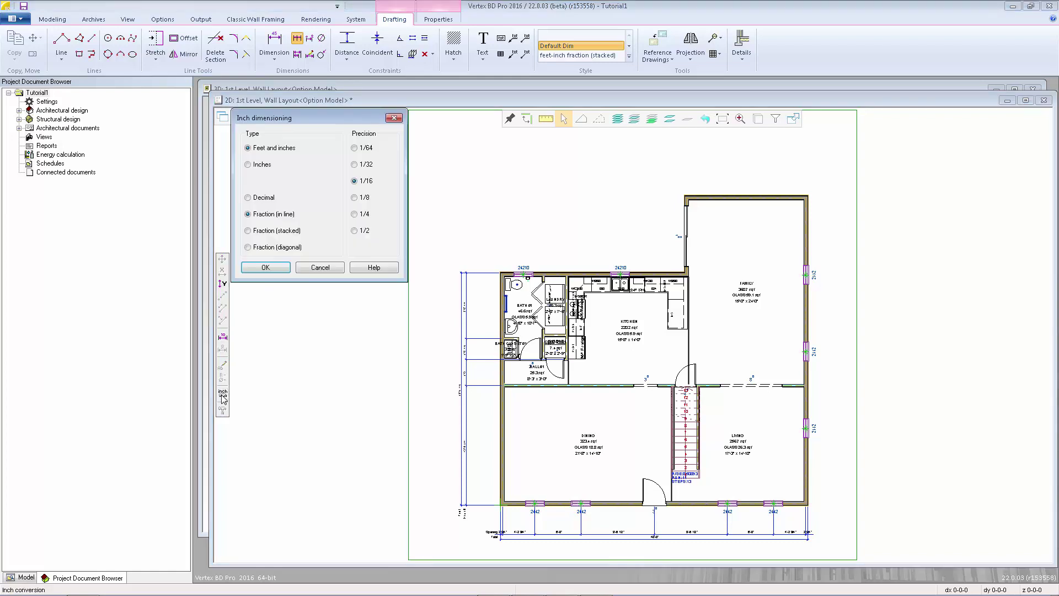
{"action": "left_click", "coordinate": [321, 267]}
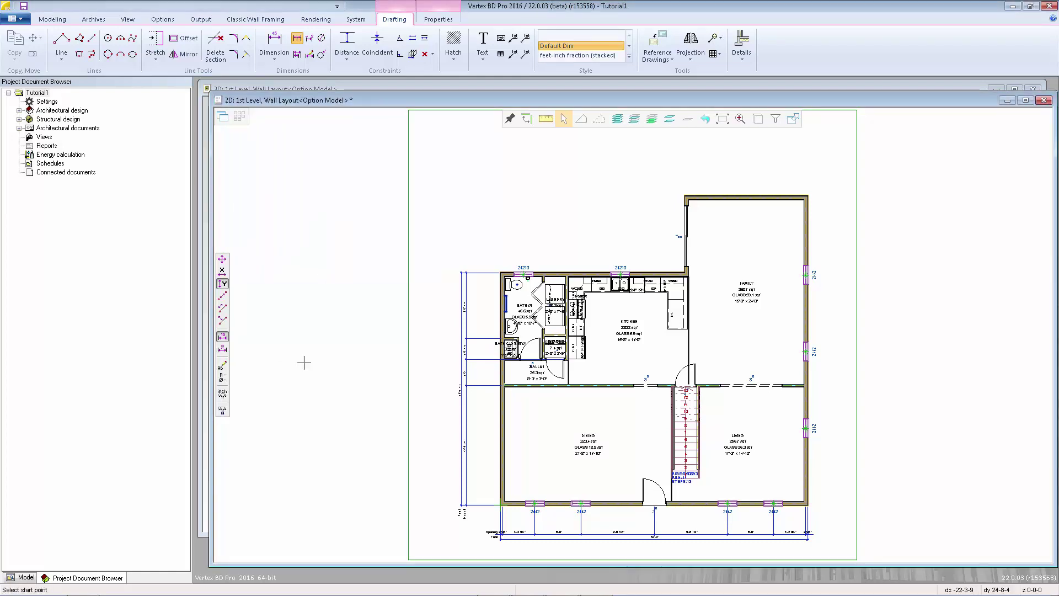
{"action": "left_click", "coordinate": [223, 411]}
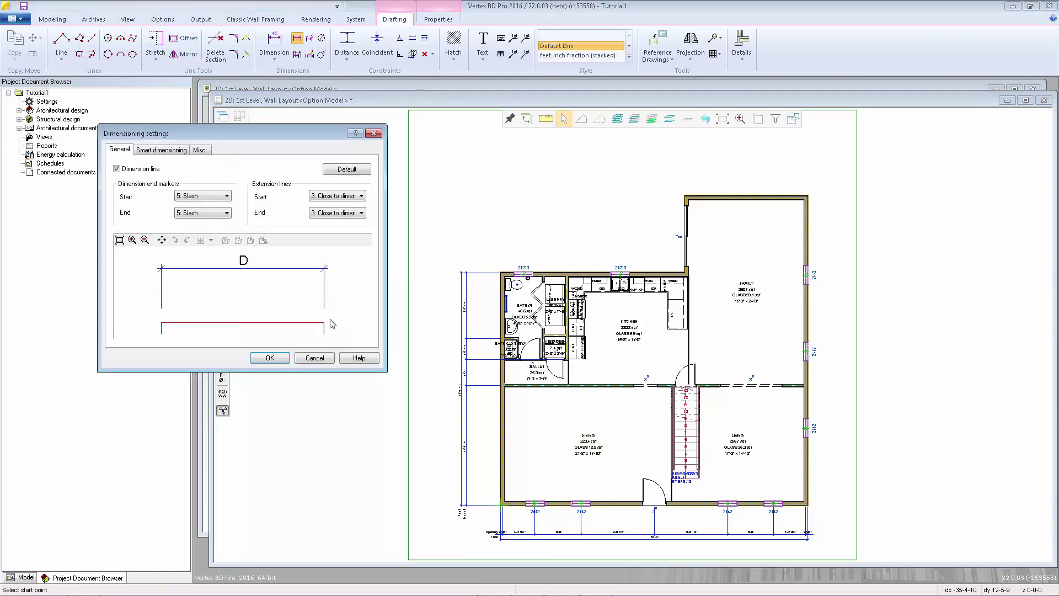
{"action": "left_click", "coordinate": [314, 358]}
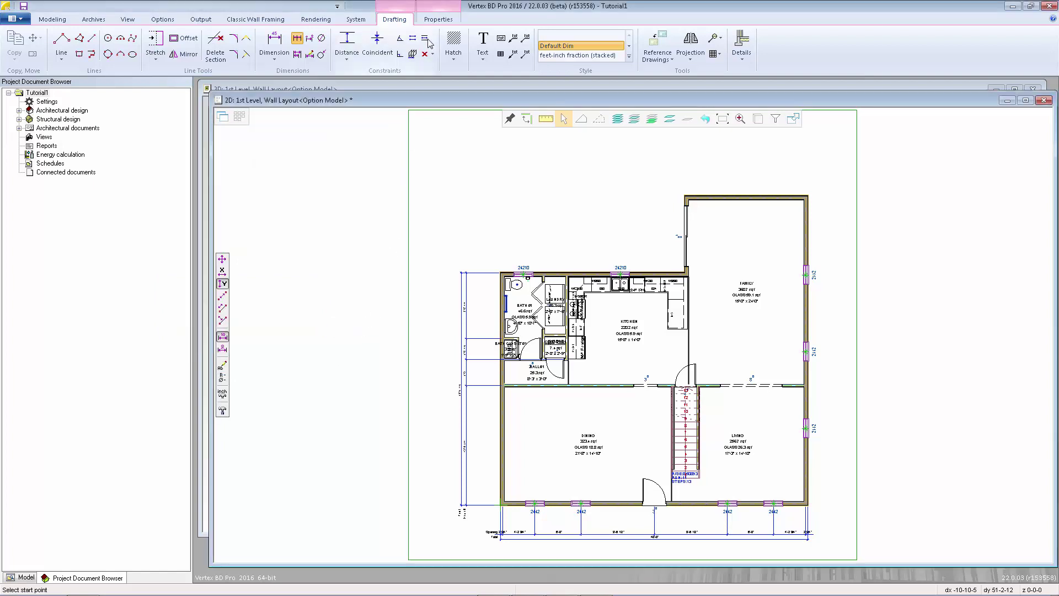
{"action": "left_click", "coordinate": [438, 19]}
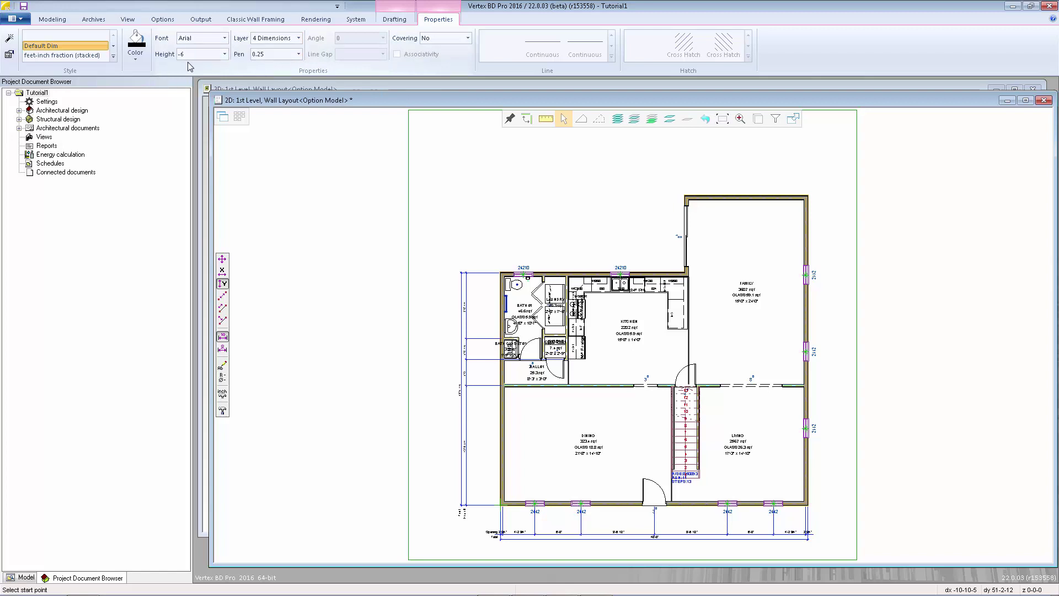
{"action": "left_click", "coordinate": [113, 58]}
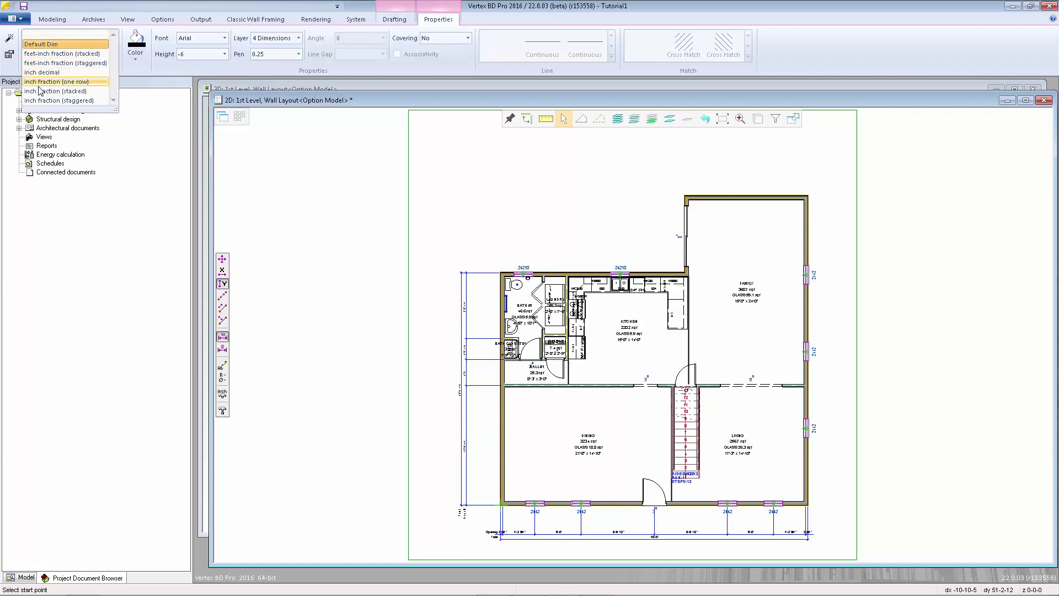
{"action": "left_click", "coordinate": [43, 45]}
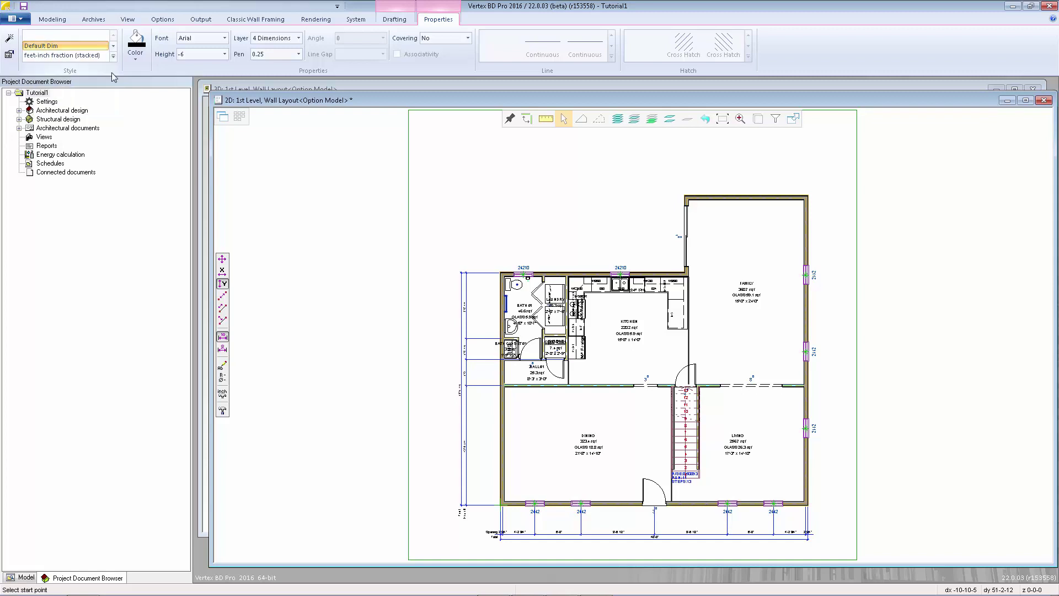
{"action": "left_click", "coordinate": [393, 19]}
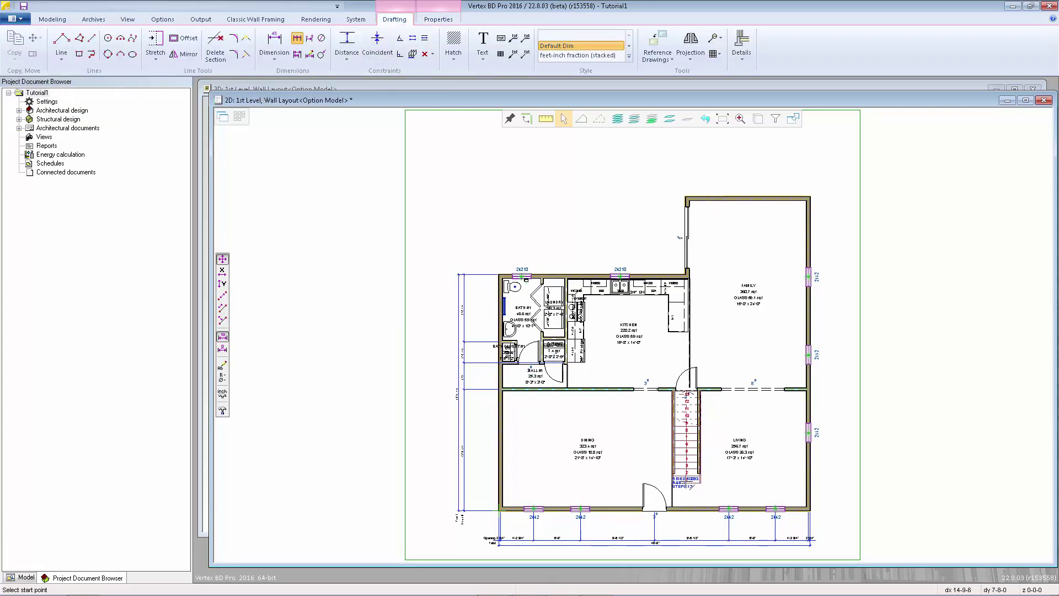
- Chain 10'-0" vertical dimensions from the lower-right corner through the right wall's window centres
{"action": "scroll", "coordinate": [816, 507], "scroll_direction": "up", "scroll_amount": 4}
{"action": "scroll", "coordinate": [633, 335], "scroll_direction": "up", "scroll_amount": 3}
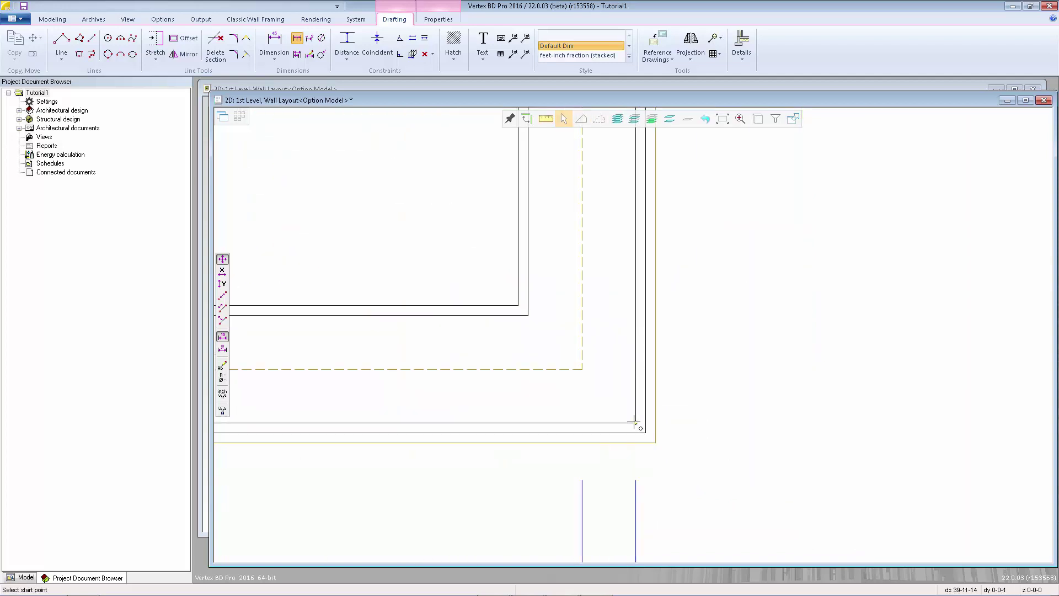
{"action": "left_click", "coordinate": [633, 422]}
{"action": "scroll", "coordinate": [634, 421], "scroll_direction": "down", "scroll_amount": 3}
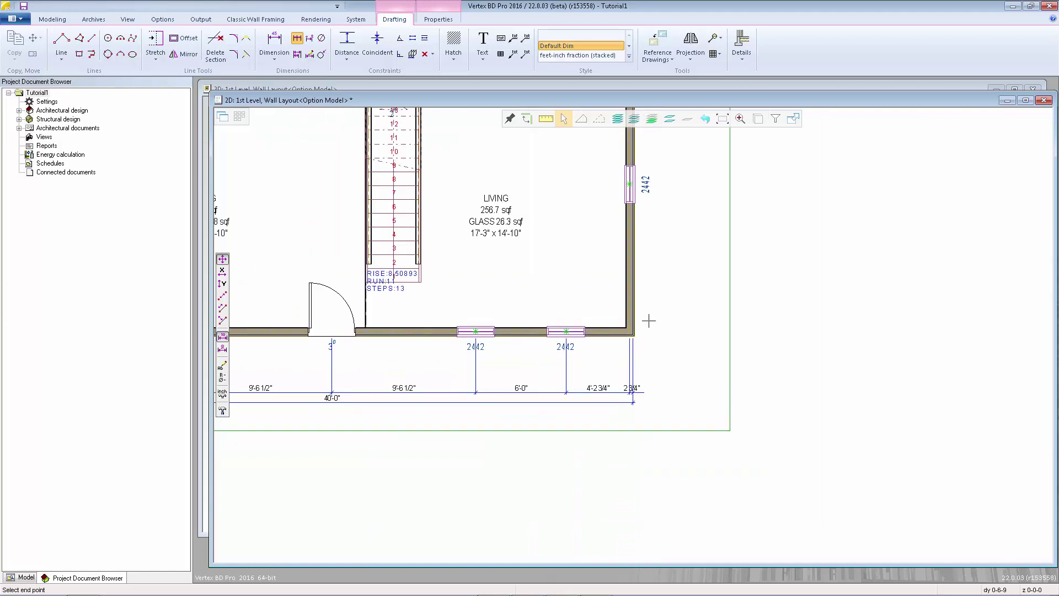
{"action": "scroll", "coordinate": [631, 191], "scroll_direction": "up", "scroll_amount": 3}
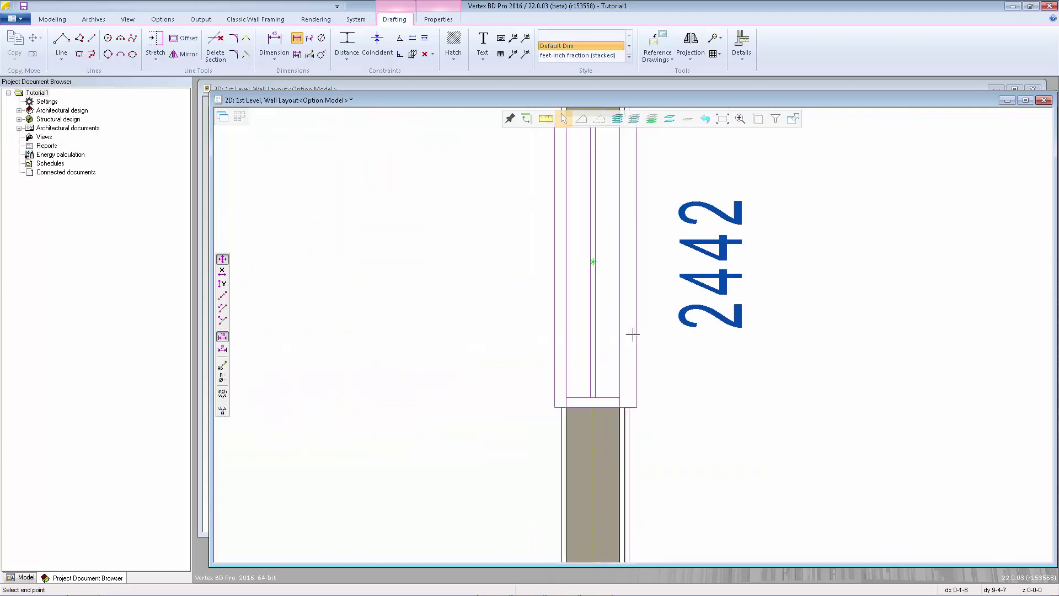
{"action": "left_click", "coordinate": [593, 264]}
{"action": "scroll", "coordinate": [633, 307], "scroll_direction": "down", "scroll_amount": 5}
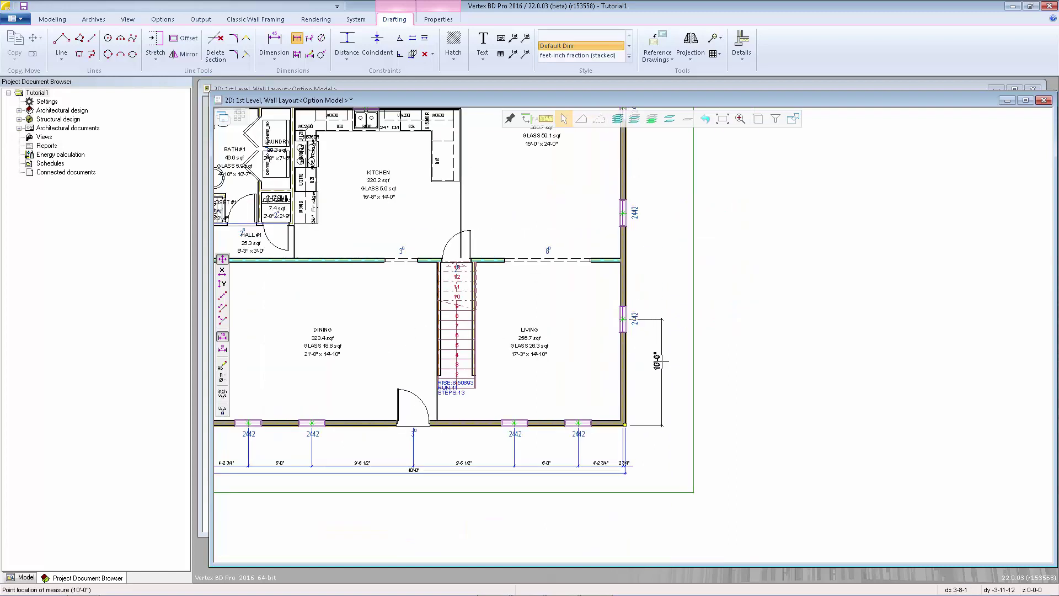
{"action": "left_click", "coordinate": [677, 370]}
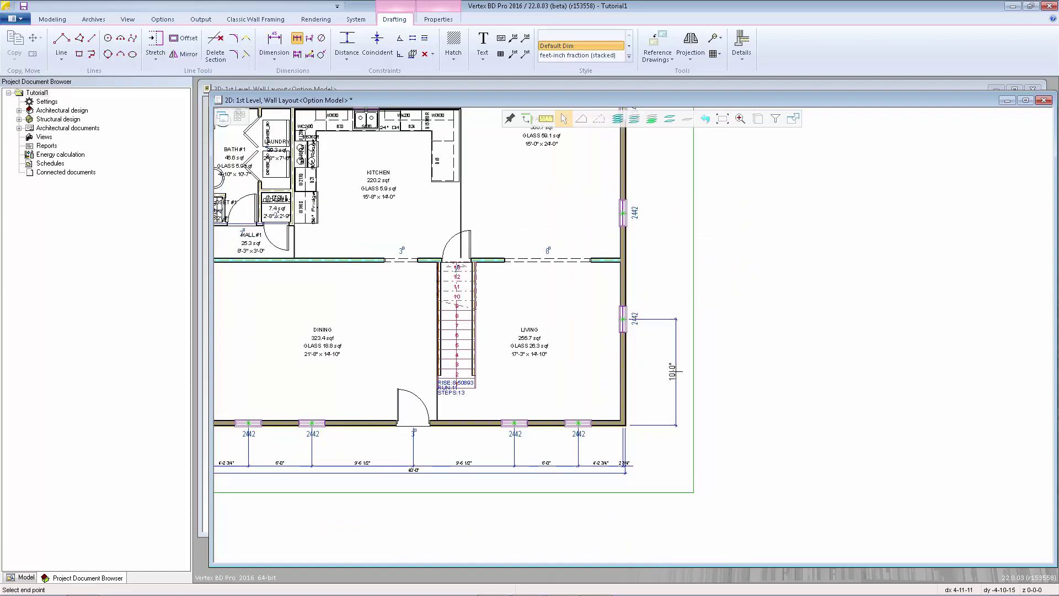
{"action": "scroll", "coordinate": [633, 211], "scroll_direction": "up", "scroll_amount": 3}
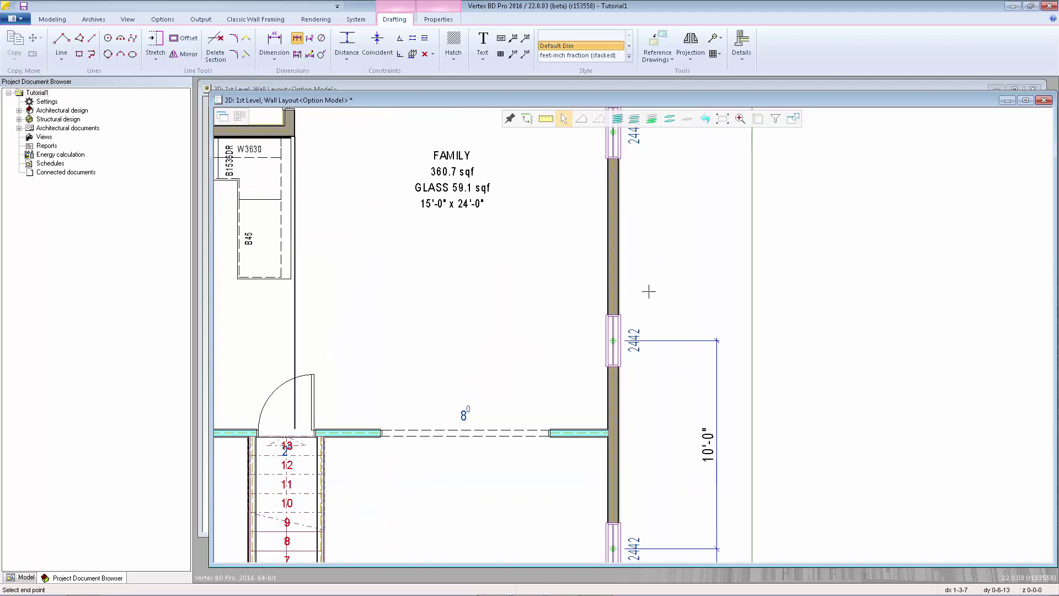
{"action": "scroll", "coordinate": [643, 292], "scroll_direction": "down", "scroll_amount": 1}
{"action": "left_click", "coordinate": [625, 322]}
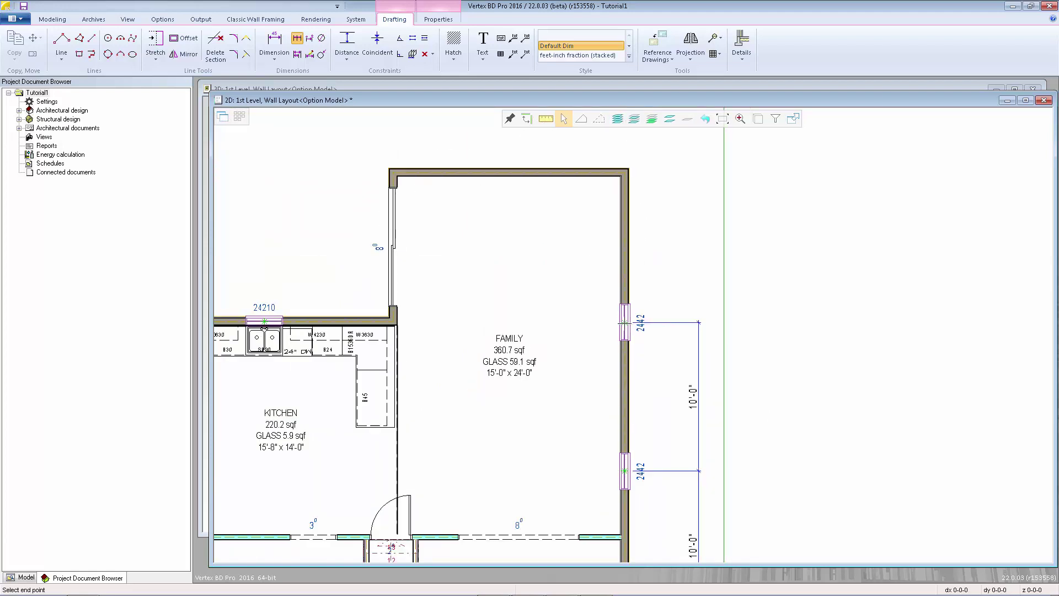
{"action": "scroll", "coordinate": [650, 395], "scroll_direction": "down", "scroll_amount": 2}
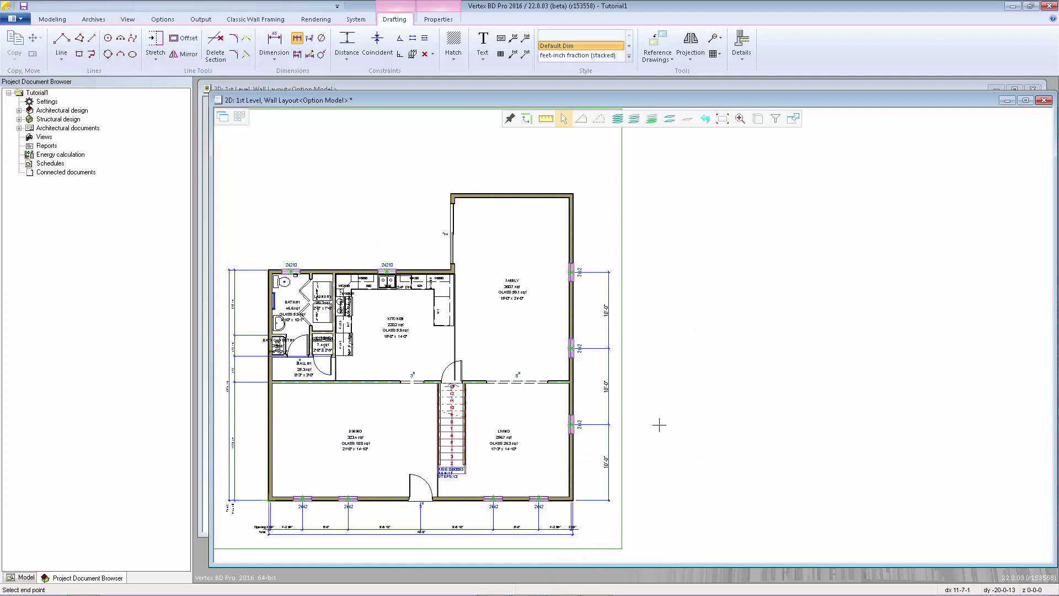
- Dimension the right wall vertically, 15'-6 3/4", from the bottom-right corner to the interior wall junction
{"action": "key", "text": "Escape"}
{"action": "scroll", "coordinate": [677, 421], "scroll_direction": "up", "scroll_amount": 6}
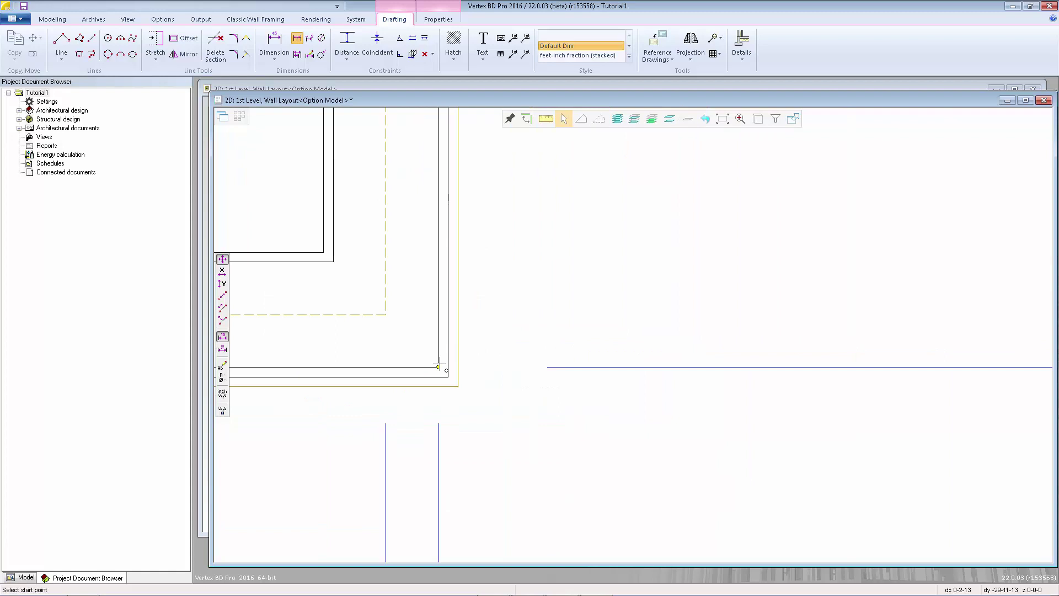
{"action": "left_click", "coordinate": [440, 363]}
{"action": "scroll", "coordinate": [492, 336], "scroll_direction": "down", "scroll_amount": 5}
{"action": "scroll", "coordinate": [640, 279], "scroll_direction": "up", "scroll_amount": 6}
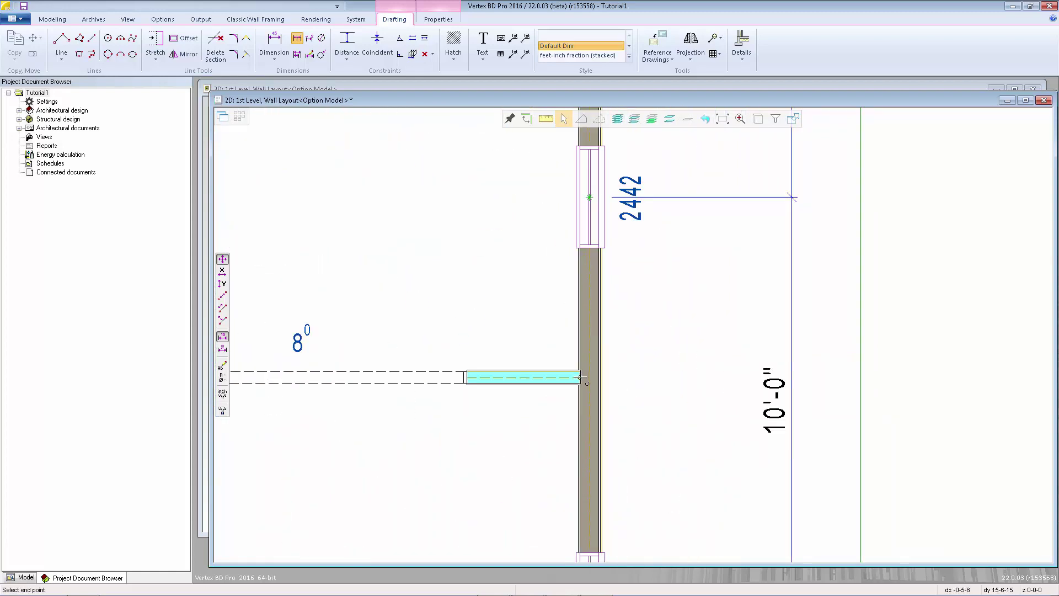
{"action": "left_click", "coordinate": [582, 378]}
{"action": "scroll", "coordinate": [585, 380], "scroll_direction": "down", "scroll_amount": 5}
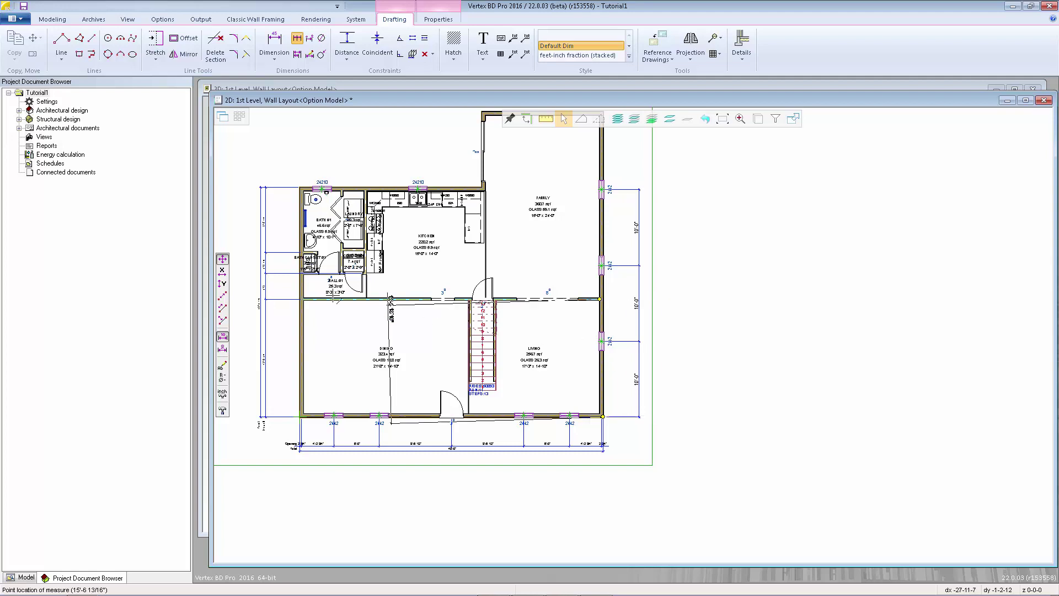
{"action": "left_click", "coordinate": [222, 284]}
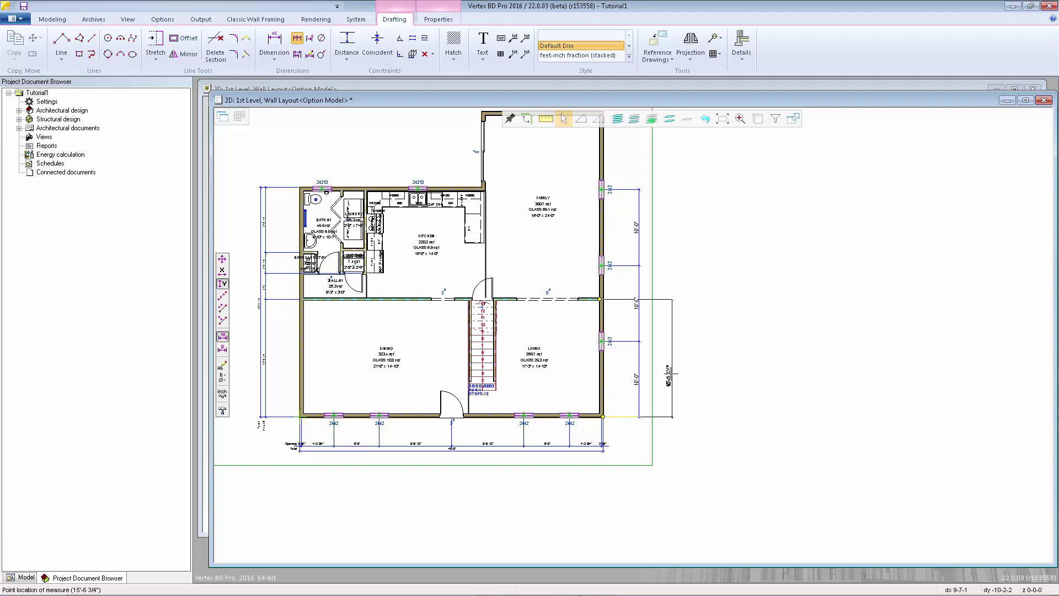
{"action": "left_click", "coordinate": [665, 359]}
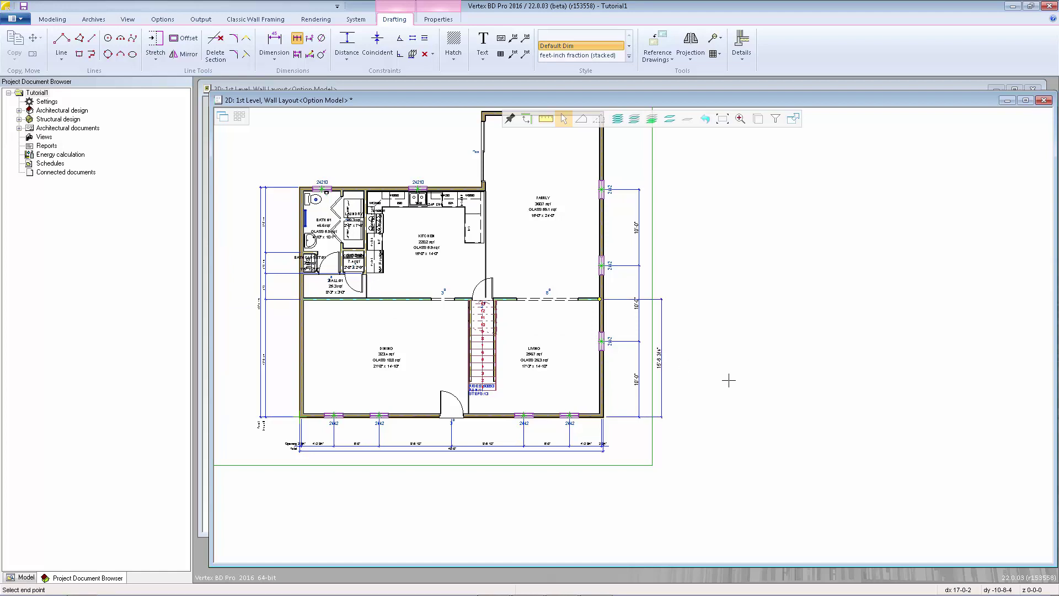
- Dimension the upper right wall from the Family room's top-right corner to the interior wall junction
{"action": "scroll", "coordinate": [698, 279], "scroll_direction": "down", "scroll_amount": 3}
{"action": "scroll", "coordinate": [692, 329], "scroll_direction": "up", "scroll_amount": 8}
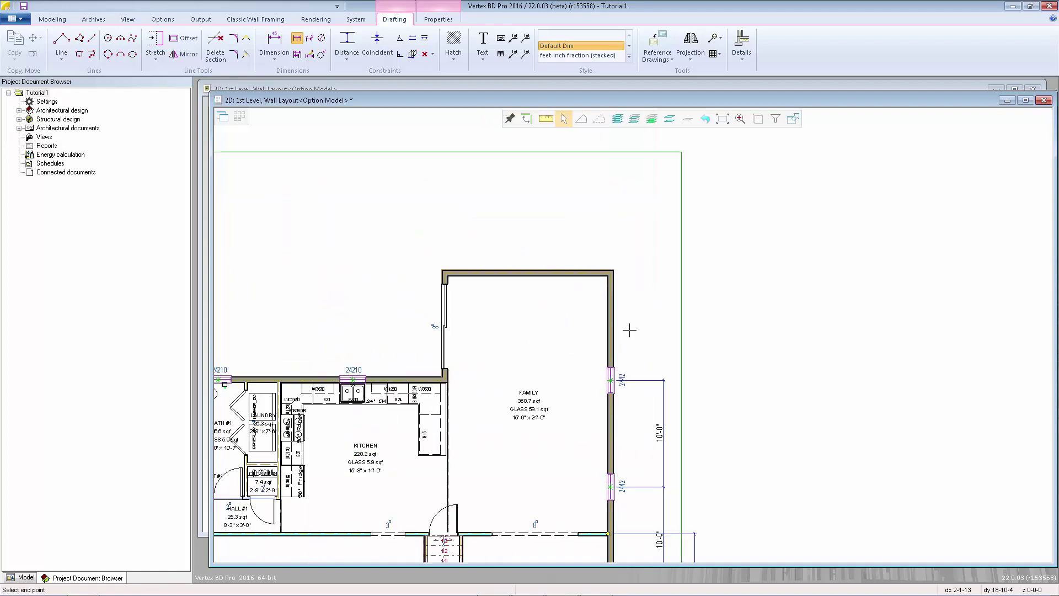
{"action": "left_click", "coordinate": [623, 313]}
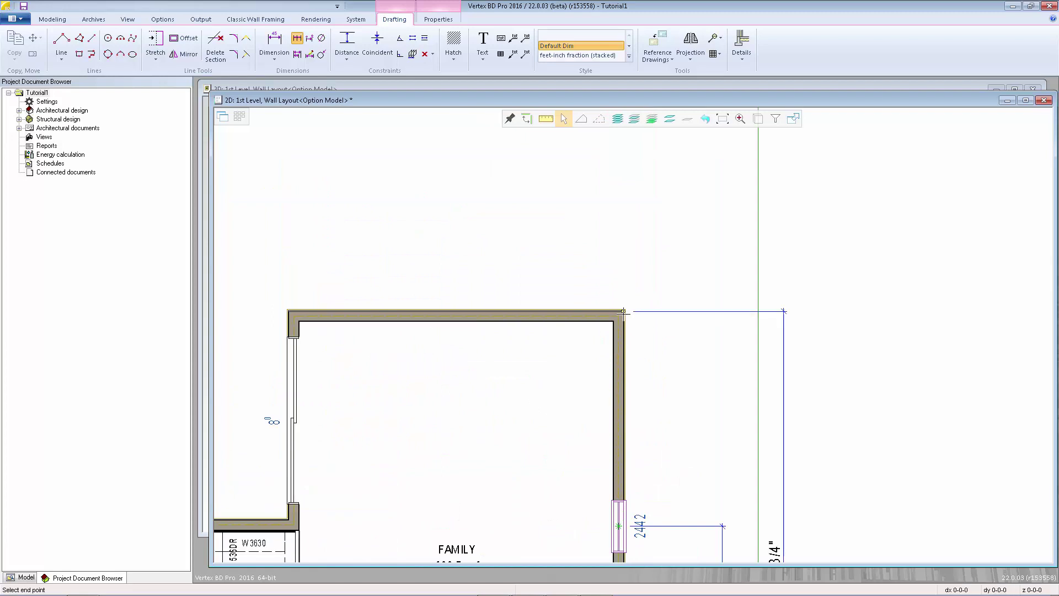
{"action": "scroll", "coordinate": [678, 406], "scroll_direction": "down", "scroll_amount": 3}
{"action": "scroll", "coordinate": [632, 335], "scroll_direction": "up", "scroll_amount": 2}
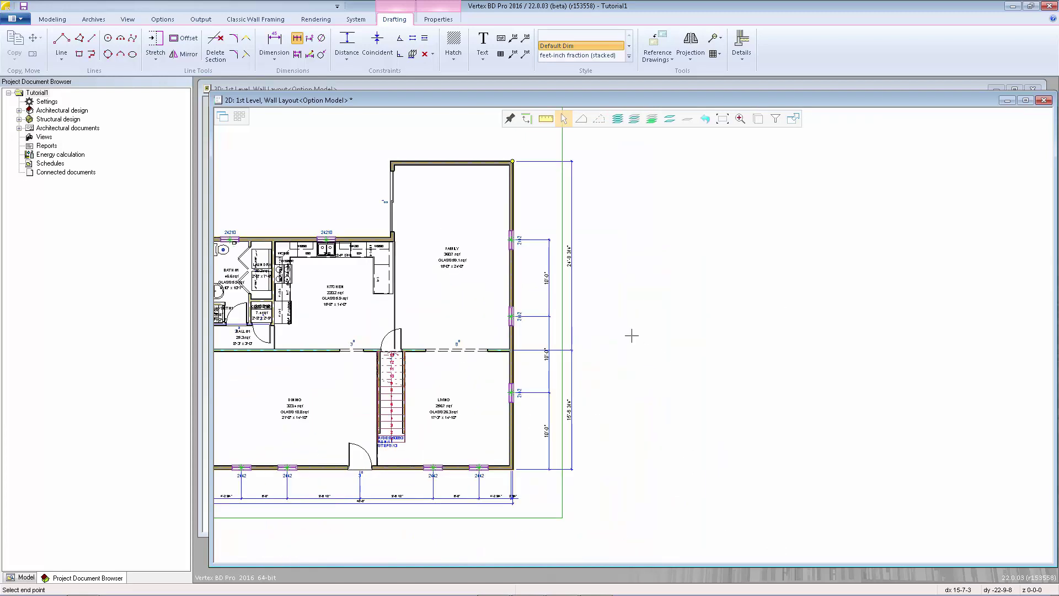
{"action": "left_click", "coordinate": [629, 335]}
- Add the 40'-3 1/2" overall vertical dimension from the bottom-right to the top-right corner
{"action": "scroll", "coordinate": [634, 335], "scroll_direction": "up", "scroll_amount": 3}
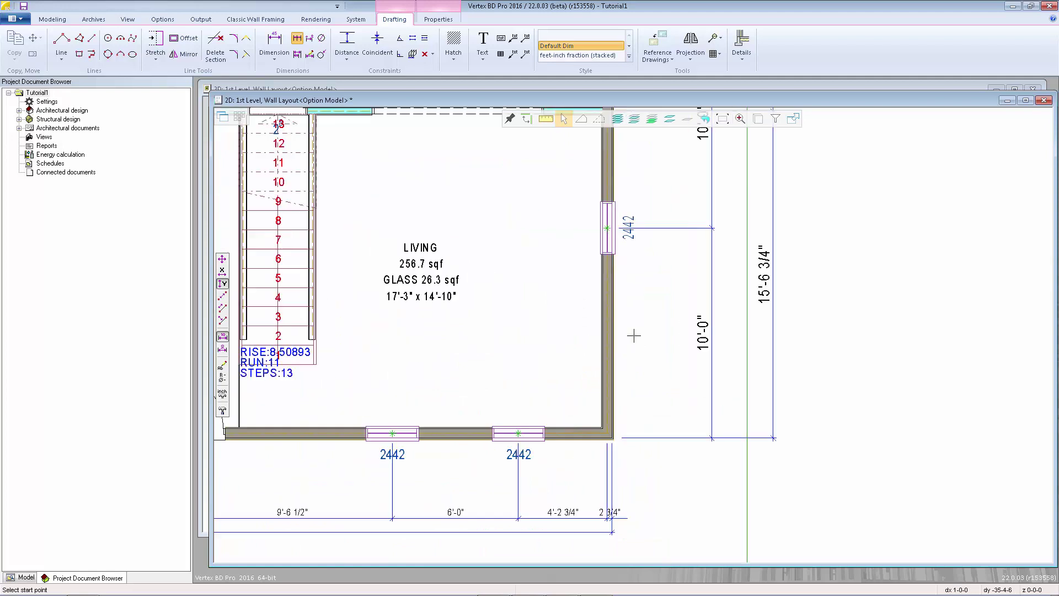
{"action": "scroll", "coordinate": [616, 429], "scroll_direction": "up", "scroll_amount": 2}
{"action": "scroll", "coordinate": [632, 335], "scroll_direction": "up", "scroll_amount": 2}
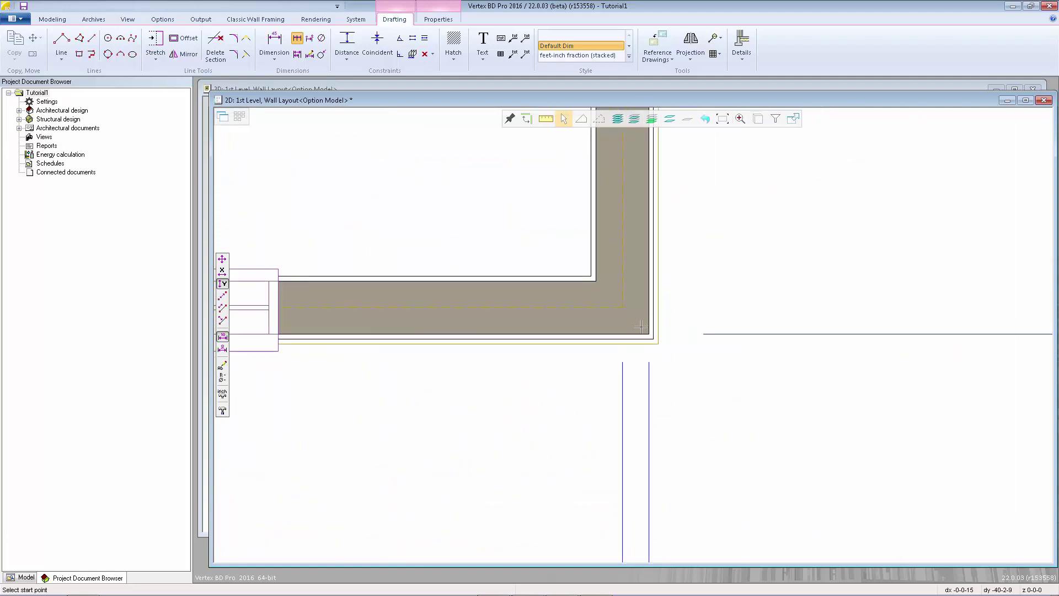
{"action": "left_click", "coordinate": [649, 335]}
{"action": "scroll", "coordinate": [649, 335], "scroll_direction": "down", "scroll_amount": 6}
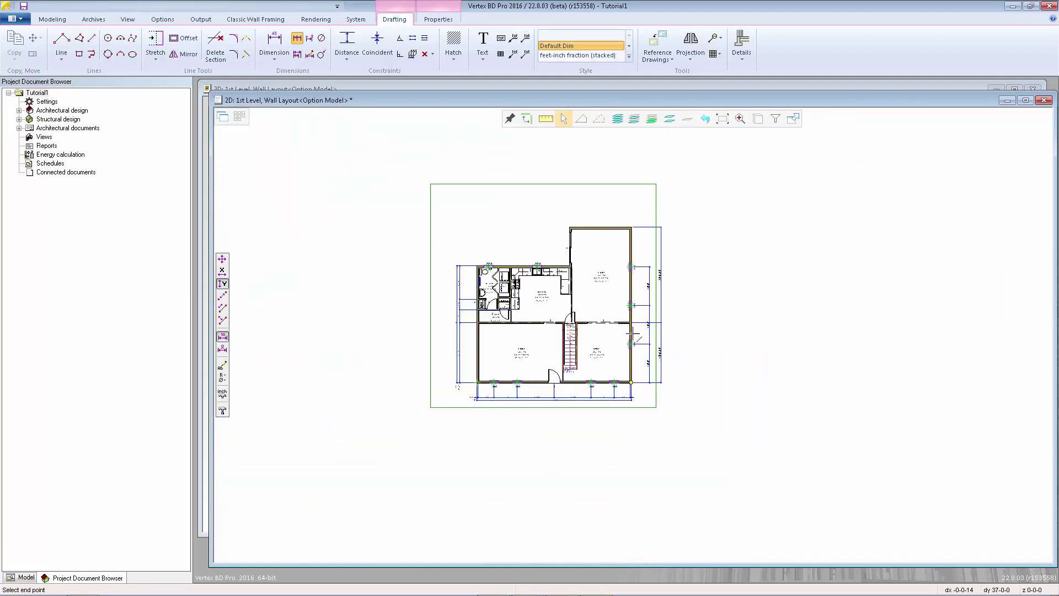
{"action": "scroll", "coordinate": [633, 336], "scroll_direction": "up", "scroll_amount": 6}
{"action": "scroll", "coordinate": [633, 336], "scroll_direction": "up", "scroll_amount": 1}
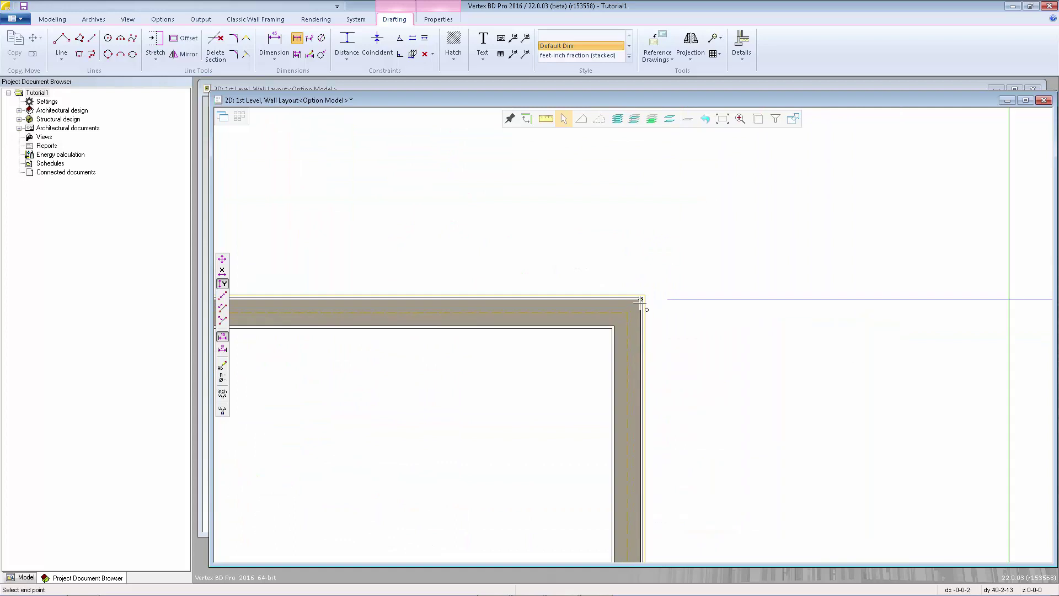
{"action": "left_click", "coordinate": [640, 299]}
{"action": "scroll", "coordinate": [699, 457], "scroll_direction": "down", "scroll_amount": 3}
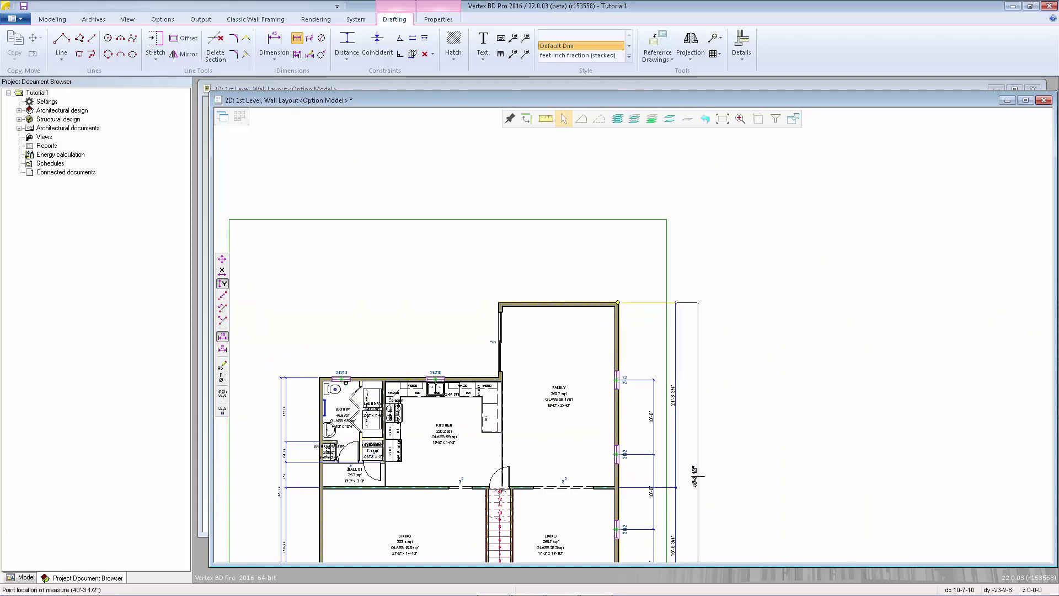
{"action": "scroll", "coordinate": [698, 469], "scroll_direction": "down", "scroll_amount": 2}
{"action": "scroll", "coordinate": [632, 334], "scroll_direction": "up", "scroll_amount": 2}
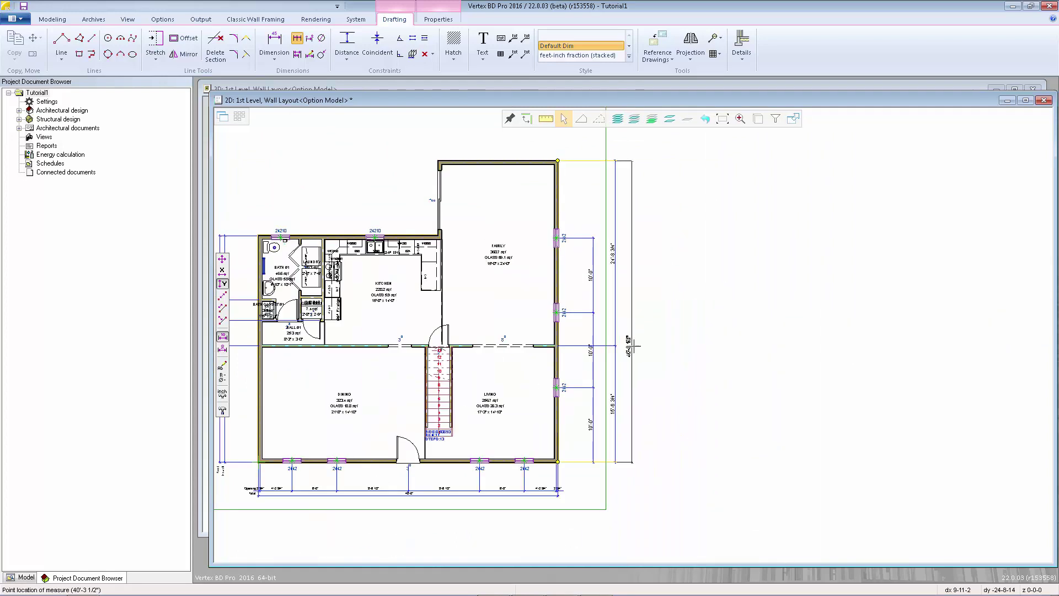
{"action": "left_click", "coordinate": [633, 318]}
- Zoom to fit the whole plan and move the middle 10'-0" dimension's text to a new position
{"action": "right_click", "coordinate": [710, 269]}
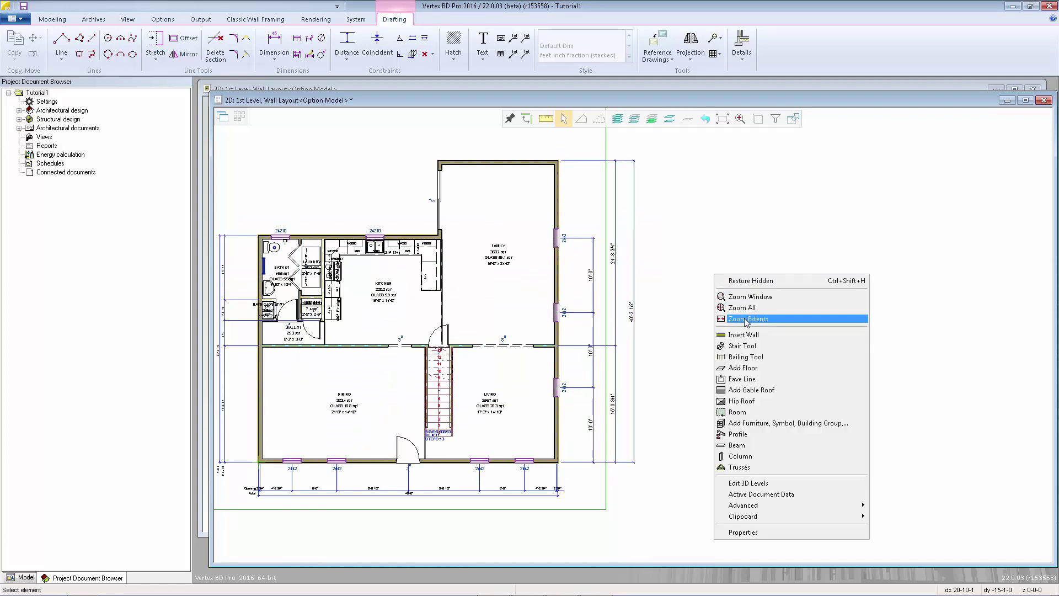
{"action": "left_click", "coordinate": [731, 316]}
{"action": "scroll", "coordinate": [824, 413], "scroll_direction": "up", "scroll_amount": 4}
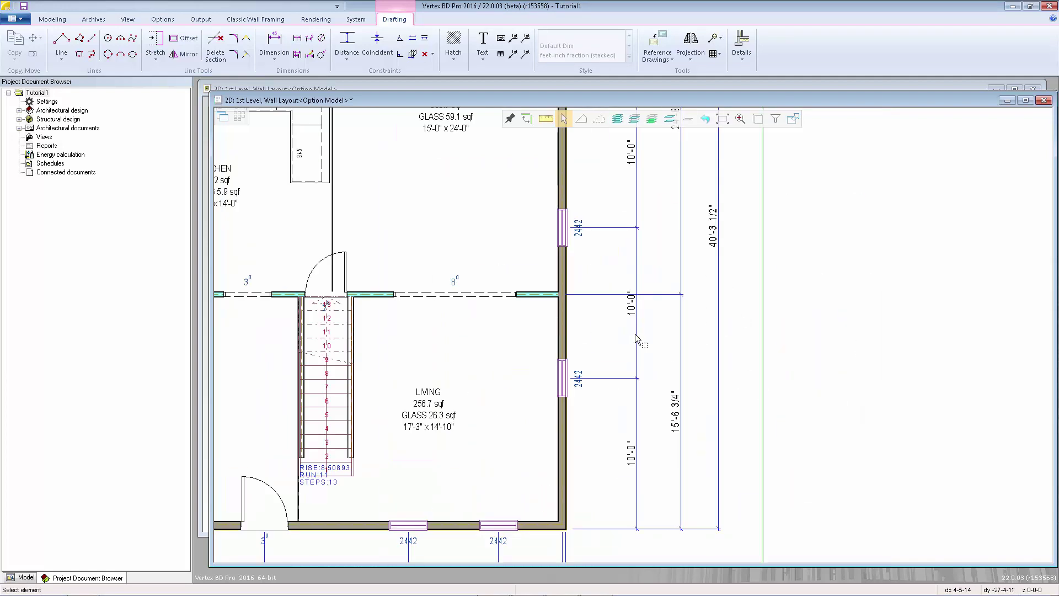
{"action": "left_click", "coordinate": [638, 326]}
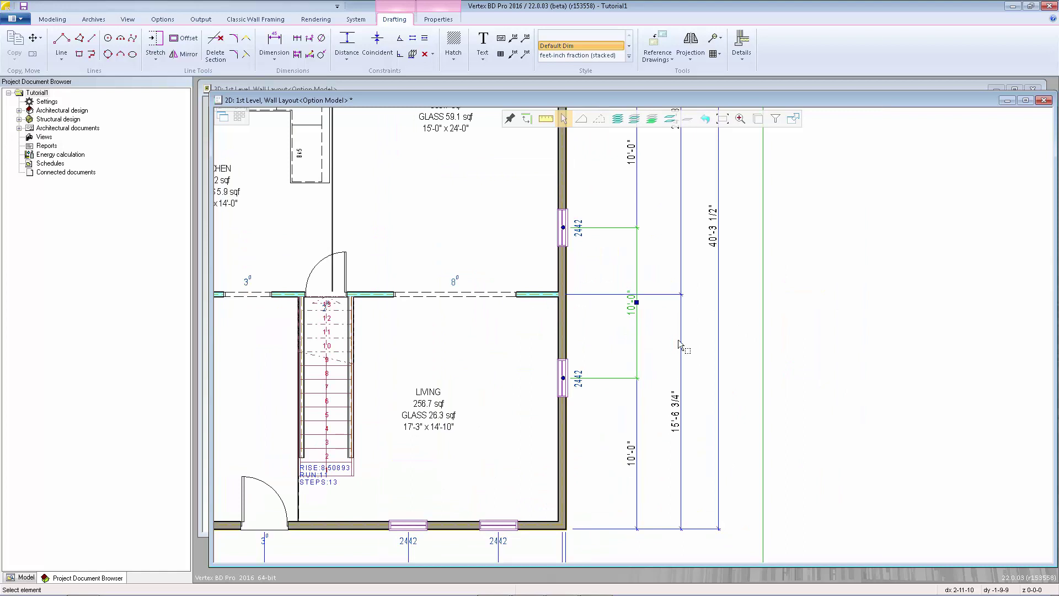
{"action": "left_click", "coordinate": [637, 306]}
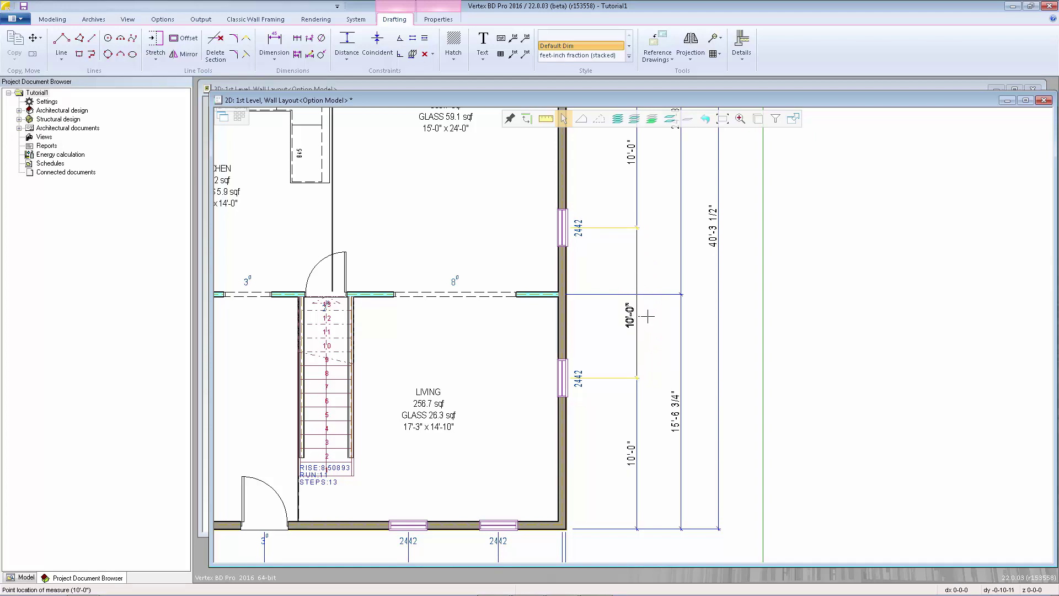
{"action": "left_click", "coordinate": [637, 317]}
- Reselect the middle 10'-0" dimension and bring up its options menu
{"action": "key", "text": "Escape"}
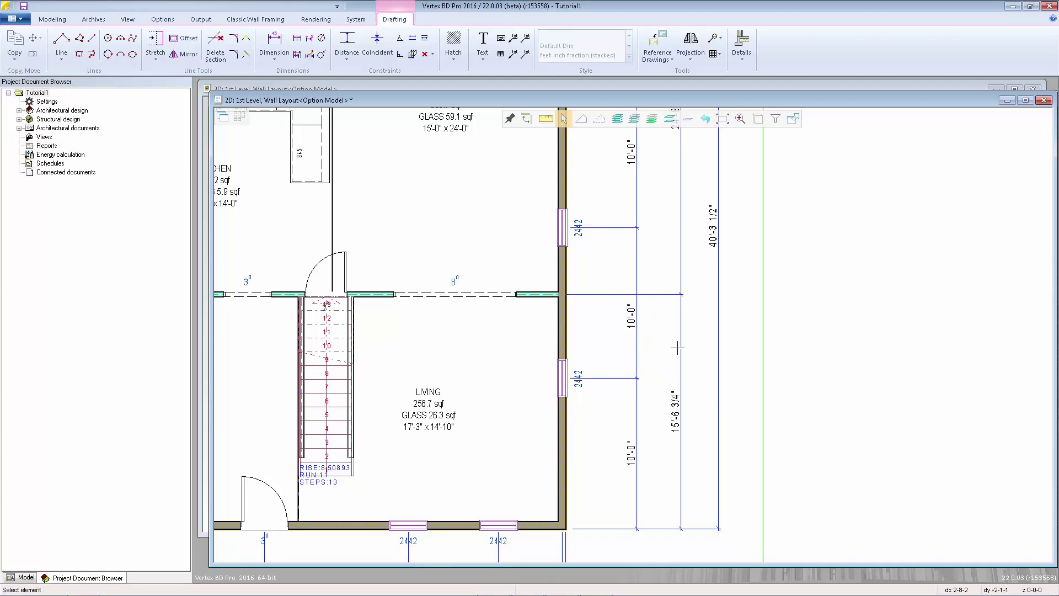
{"action": "left_click", "coordinate": [636, 318]}
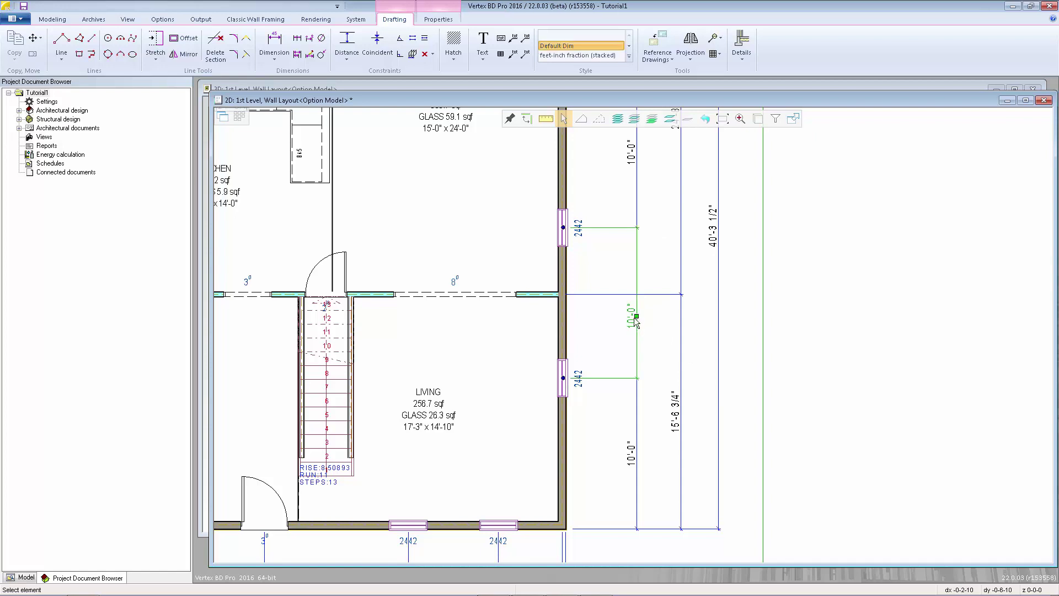
{"action": "right_click", "coordinate": [637, 316]}
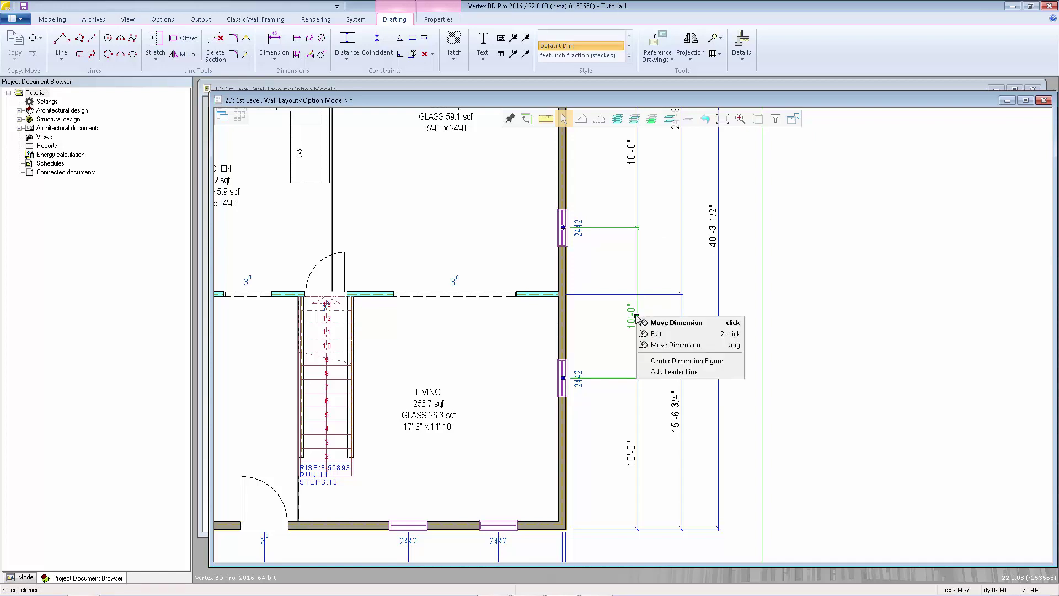